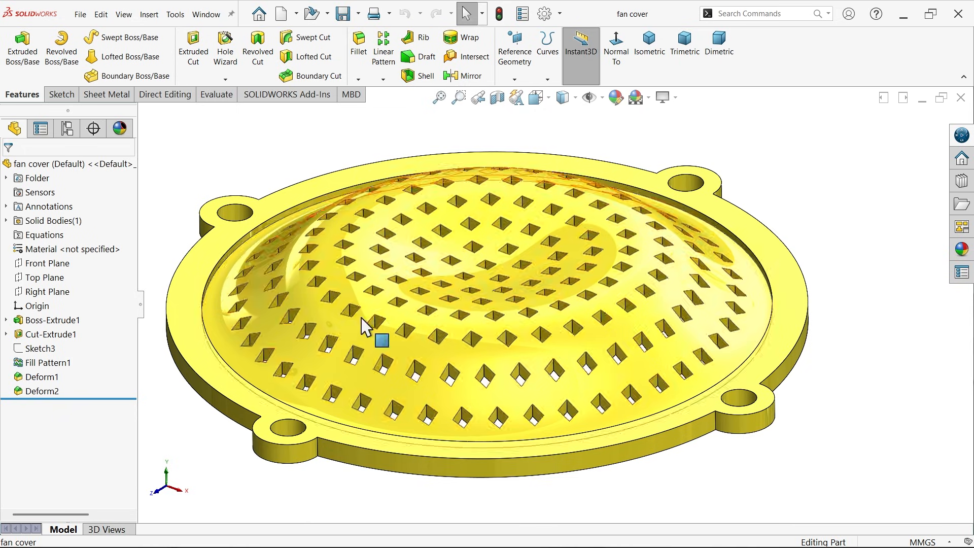
Step: Close the fan cover part and start a sketch on the Top Plane of Part3
{"action": "middle_click_drag", "start_coordinate": [400, 322], "coordinate": [429, 321], "text": "ctrl"}
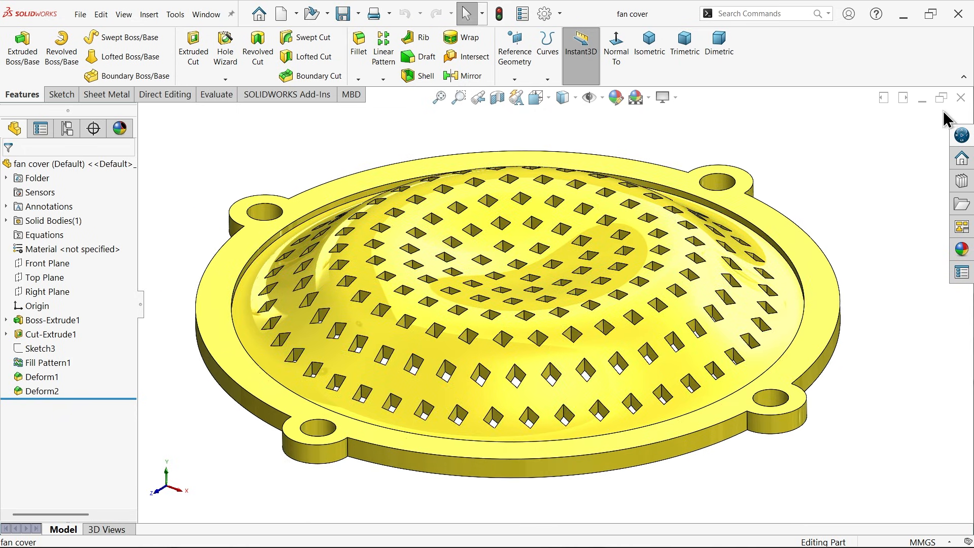
{"action": "left_click", "coordinate": [959, 99]}
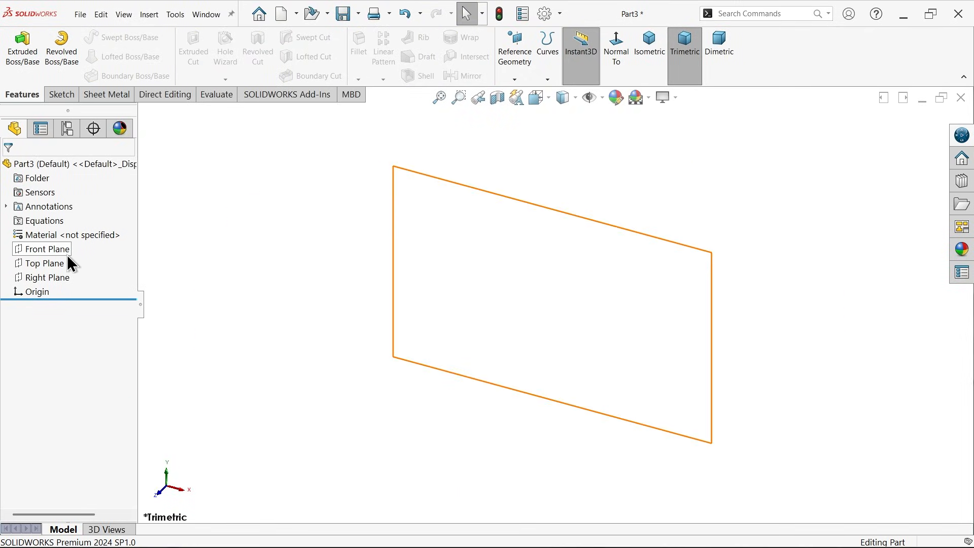
{"action": "left_click", "coordinate": [55, 264]}
{"action": "left_click", "coordinate": [67, 253]}
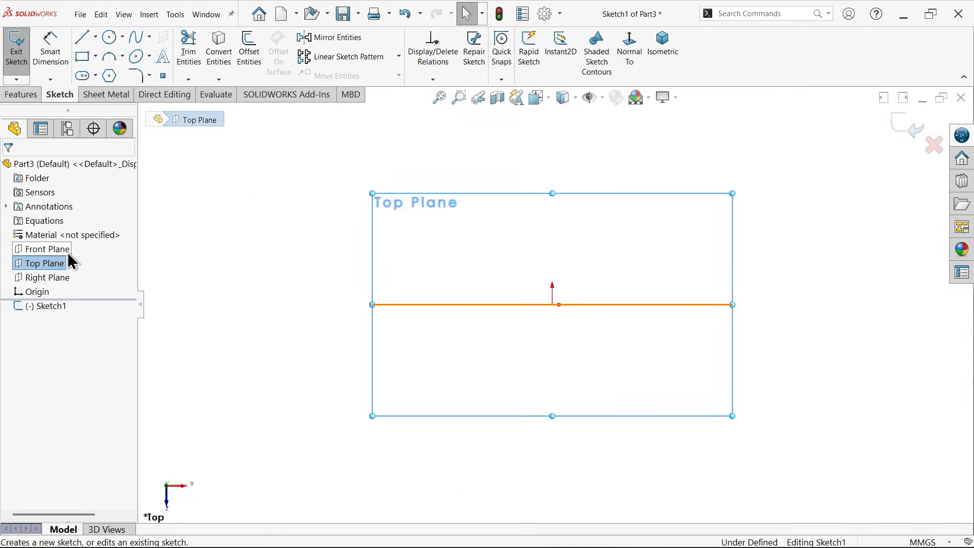
Step: Draw a circle of about 90.5 mm radius at the origin and two concentric circles, about 17.3 and 8.6 mm radius, at its upper quadrant point
{"action": "left_click", "coordinate": [109, 38]}
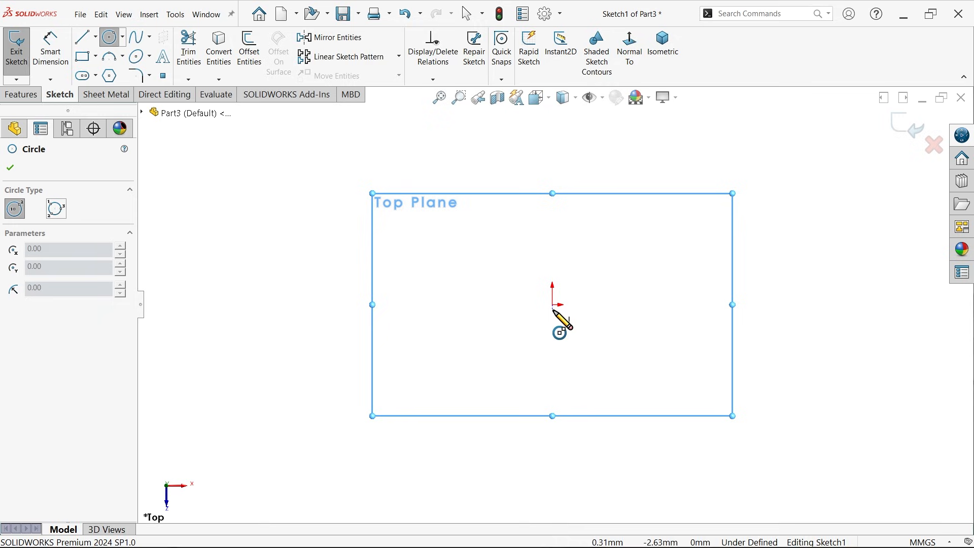
{"action": "left_click_drag", "start_coordinate": [552, 305], "coordinate": [396, 211]}
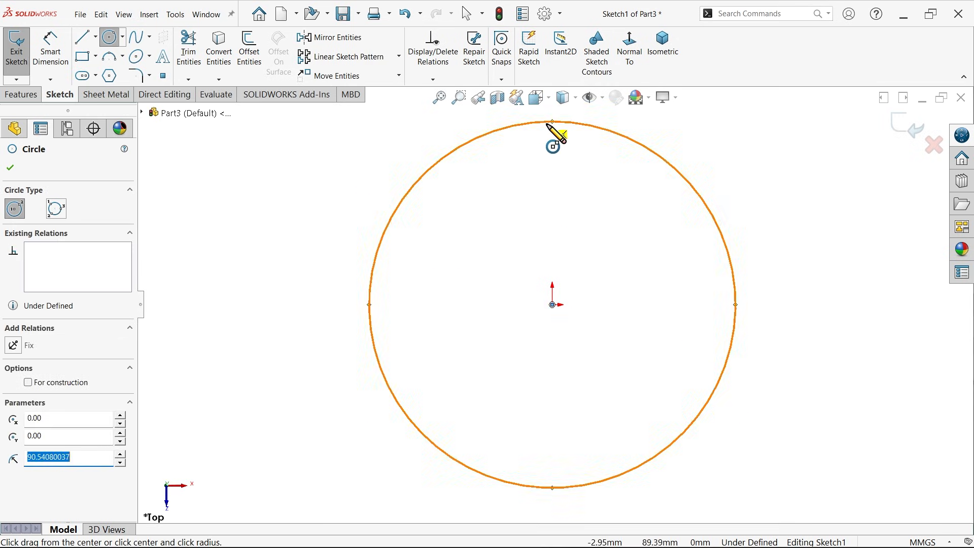
{"action": "left_click_drag", "start_coordinate": [552, 122], "coordinate": [564, 155]}
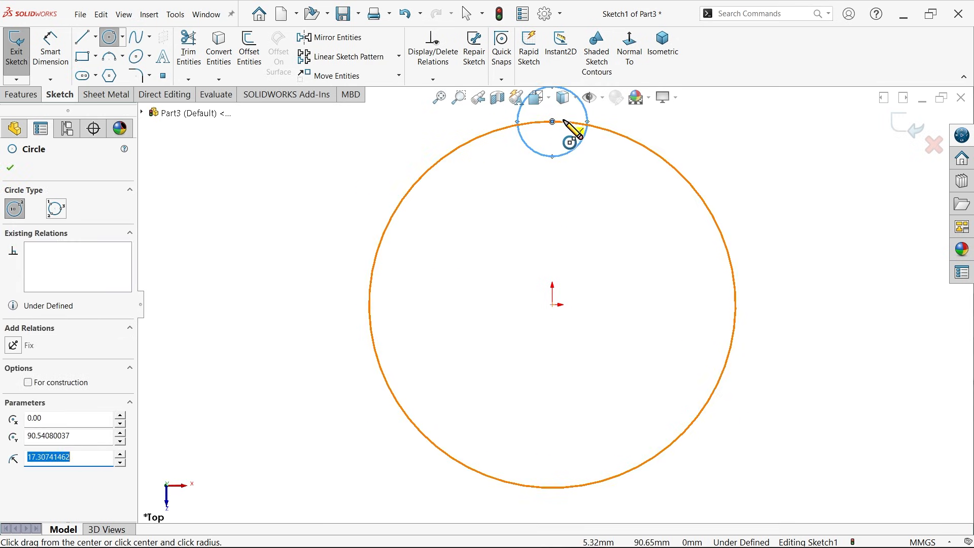
{"action": "left_click_drag", "start_coordinate": [552, 122], "coordinate": [562, 136]}
{"action": "scroll", "coordinate": [561, 187], "scroll_direction": "up", "scroll_amount": 2}
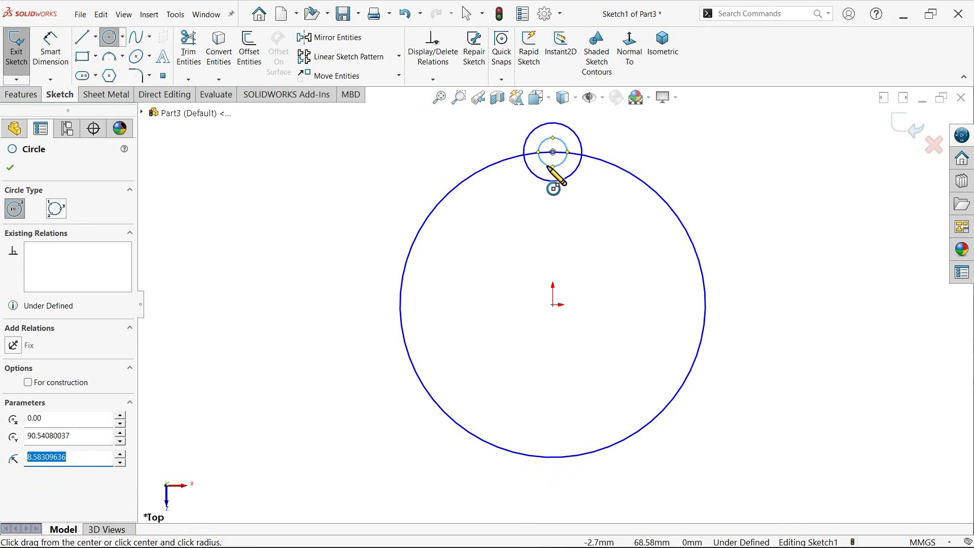
Step: Create a circular sketch pattern of both small circles about the origin with 4 equally spaced instances over 360 degrees
{"action": "left_click", "coordinate": [399, 56]}
{"action": "left_click", "coordinate": [406, 88]}
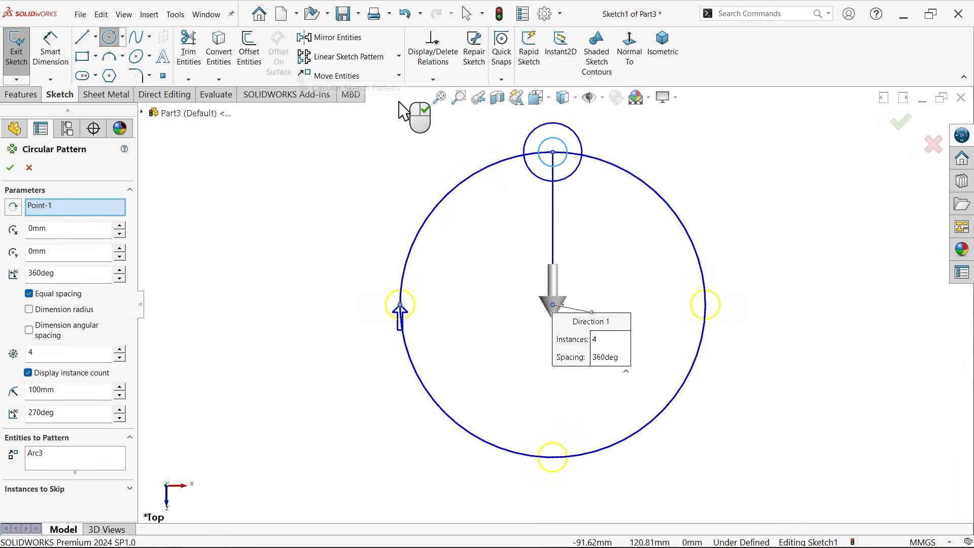
{"action": "left_click", "coordinate": [56, 467]}
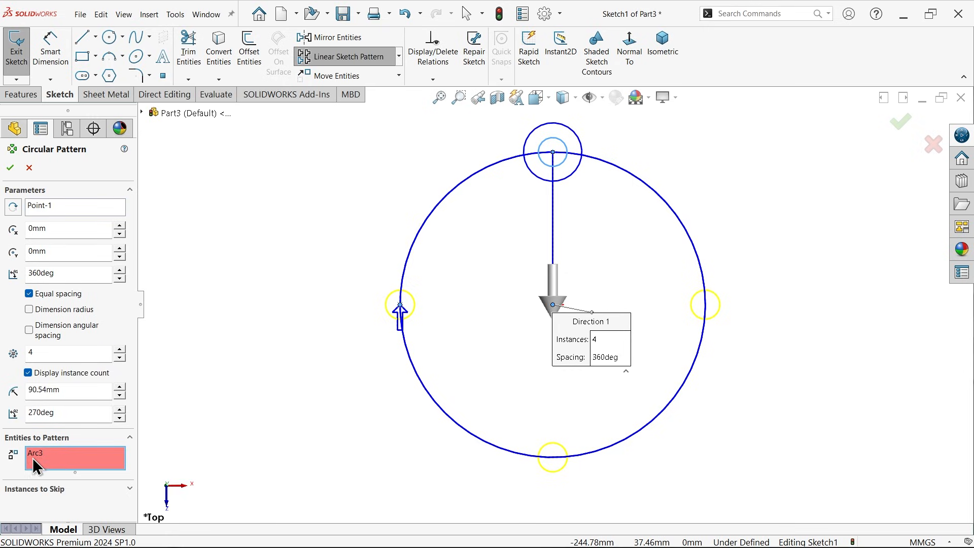
{"action": "left_click", "coordinate": [571, 174]}
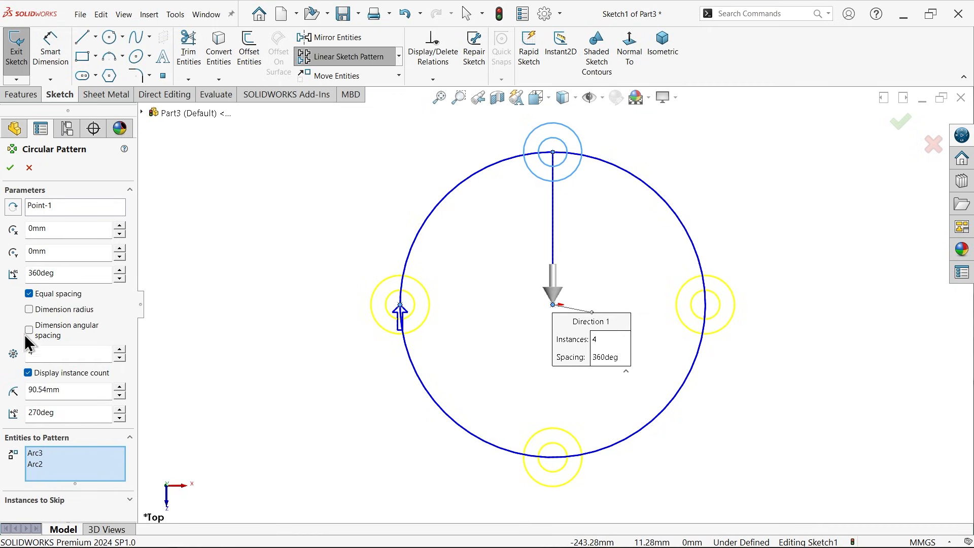
{"action": "left_click", "coordinate": [10, 167]}
Step: Dimension the large circle's diameter as 90 mm
{"action": "left_click", "coordinate": [51, 46]}
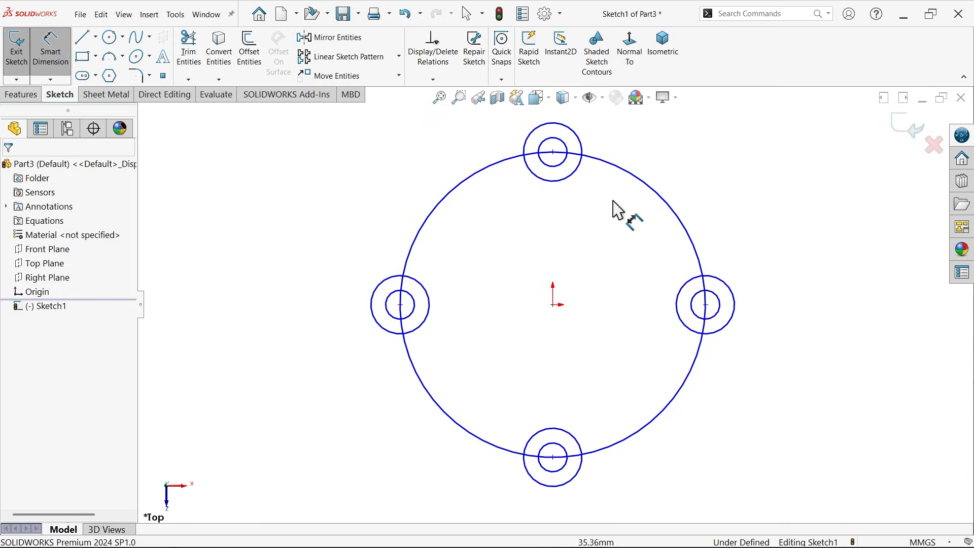
{"action": "left_click", "coordinate": [669, 206]}
{"action": "left_click", "coordinate": [652, 228]}
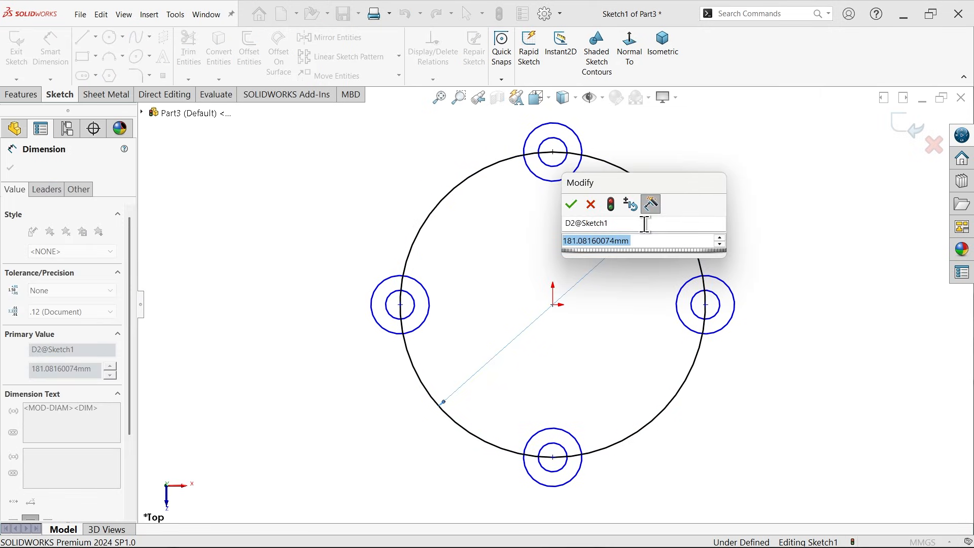
{"action": "type", "text": "90"}
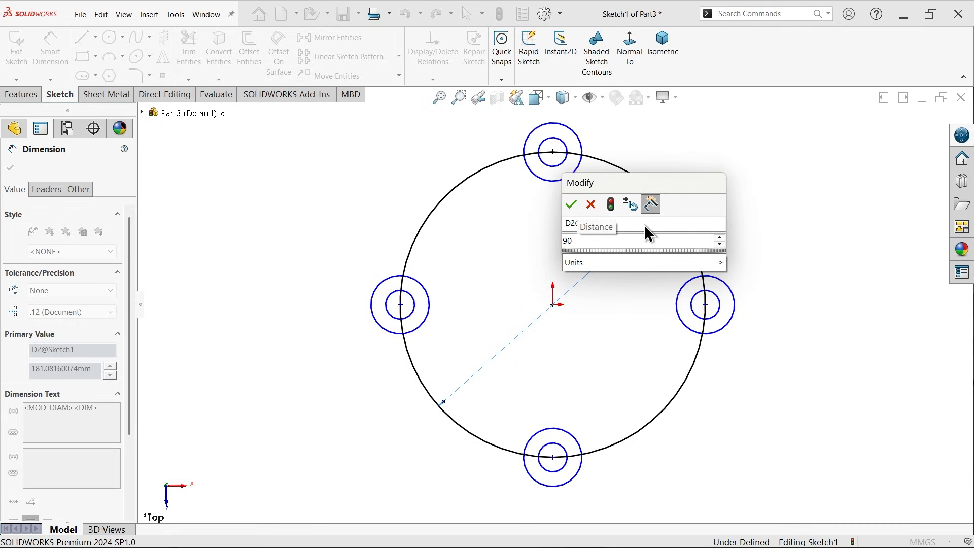
{"action": "key", "text": "Return"}
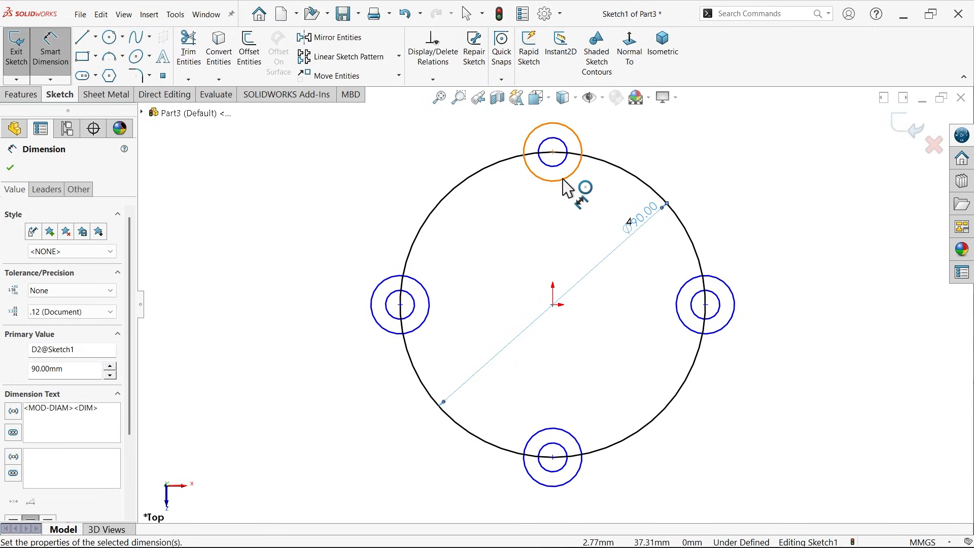
Step: Dimension the upper pair of concentric circles with a 10 mm outer diameter and a 5 mm inner diameter
{"action": "left_click", "coordinate": [563, 178]}
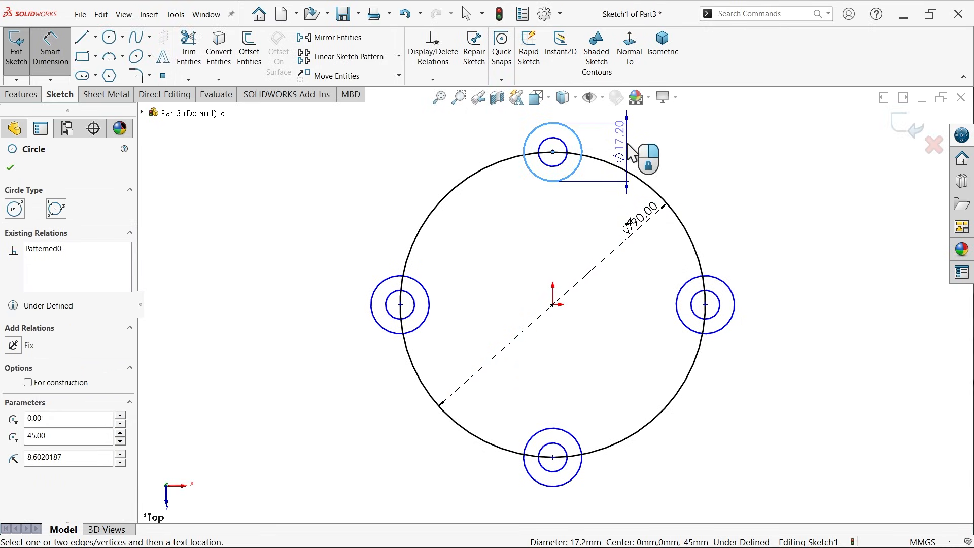
{"action": "left_click", "coordinate": [629, 151]}
{"action": "type", "text": "10"}
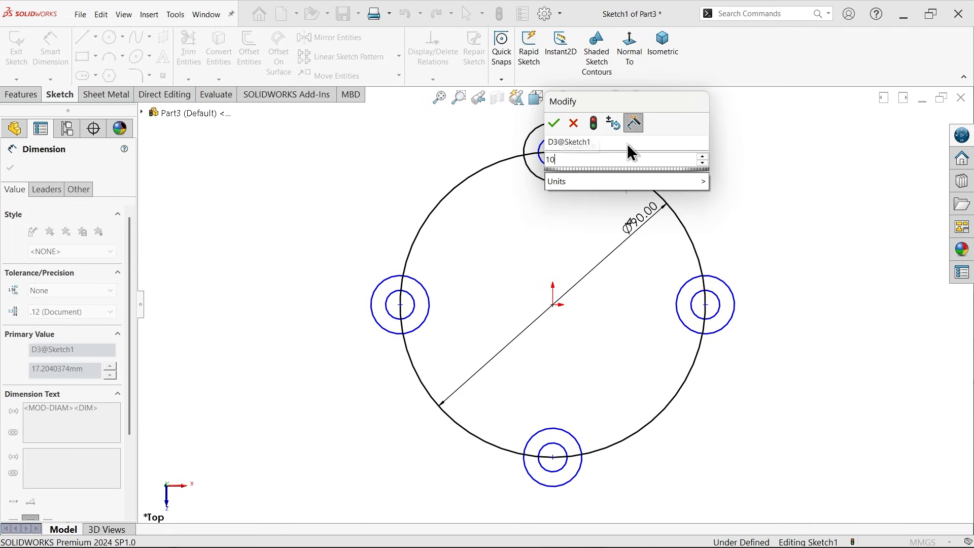
{"action": "key", "text": "Return"}
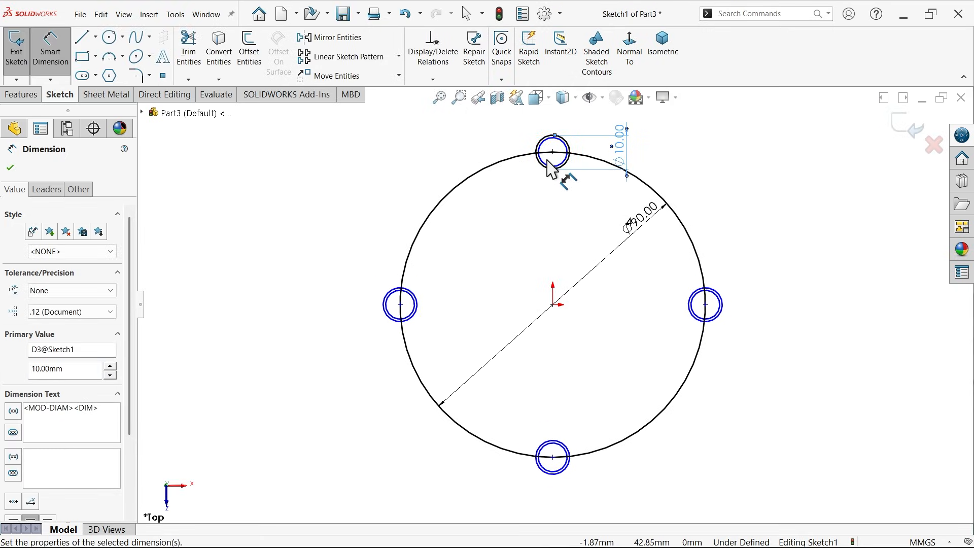
{"action": "left_click", "coordinate": [539, 163]}
{"action": "left_click", "coordinate": [488, 147]}
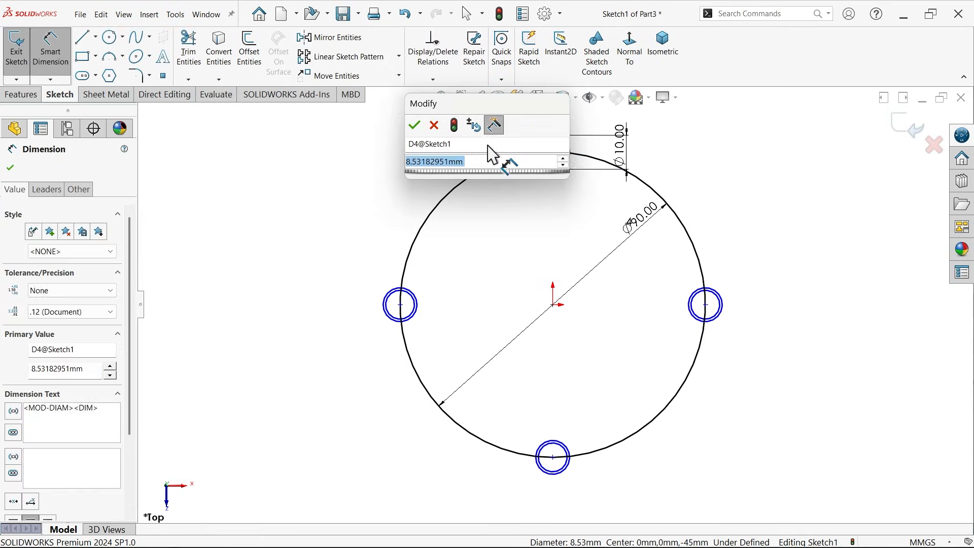
{"action": "type", "text": "5"}
{"action": "key", "text": "Return"}
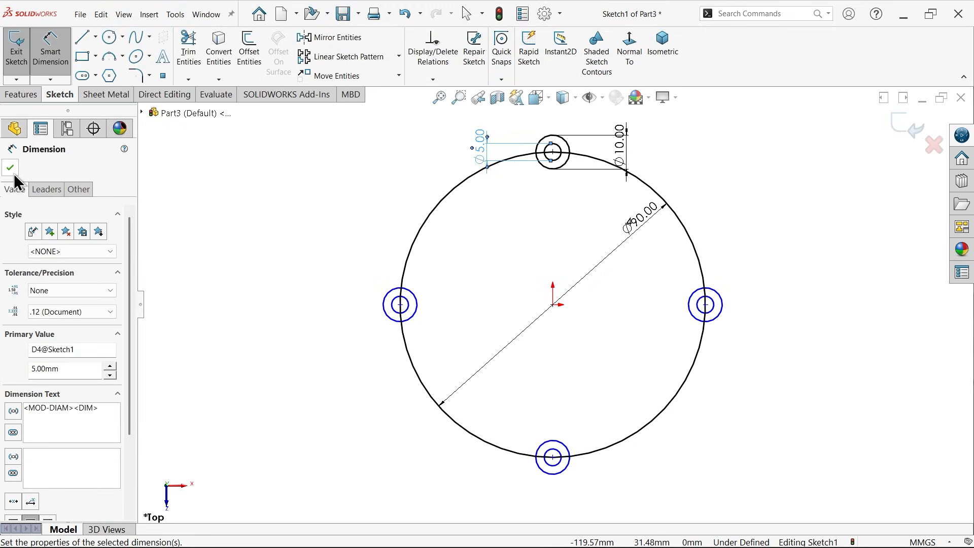
{"action": "left_click", "coordinate": [12, 171]}
Step: Add a coincident relation between the left small circles' center point and the 90 mm circle
{"action": "scroll", "coordinate": [611, 429], "scroll_direction": "down", "scroll_amount": 4}
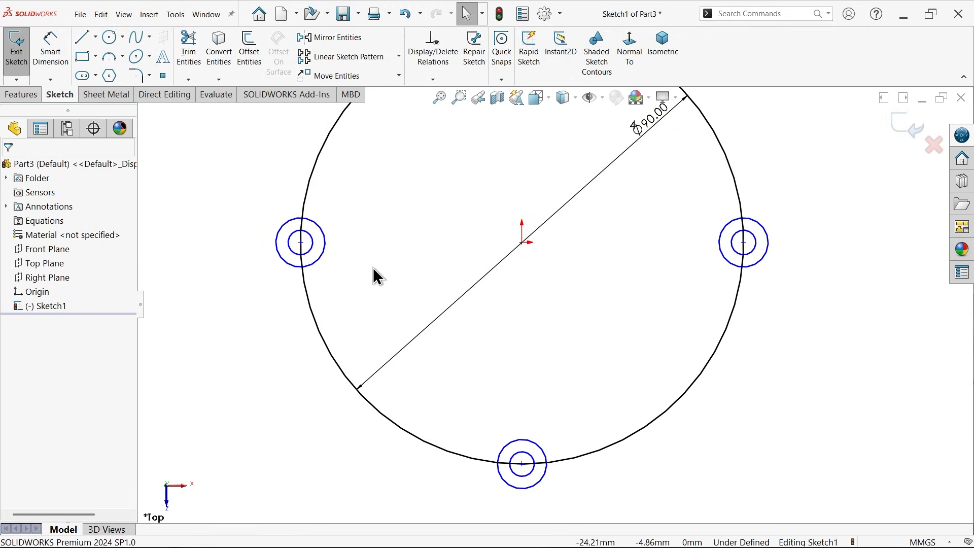
{"action": "left_click", "coordinate": [301, 243]}
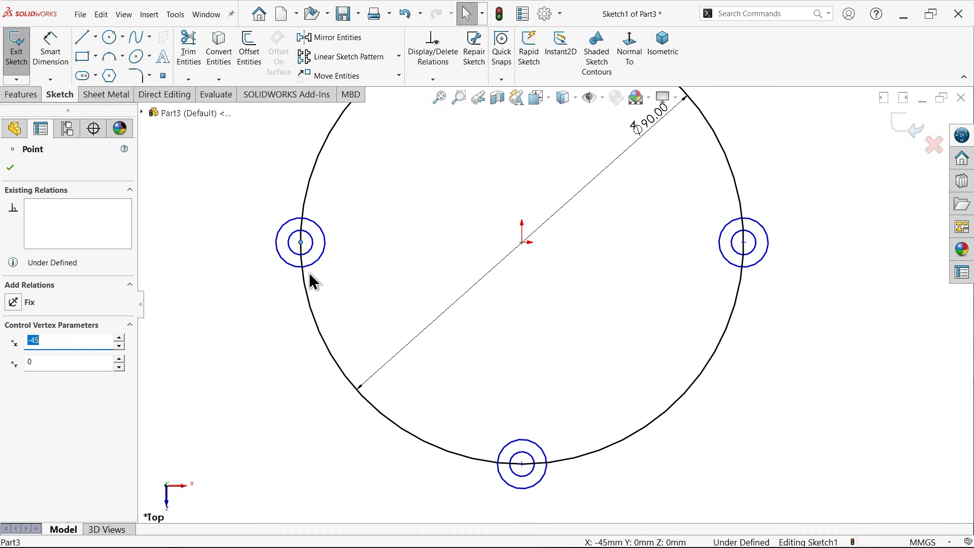
{"action": "left_click", "coordinate": [307, 279]}
{"action": "left_click", "coordinate": [301, 243], "text": "ctrl"}
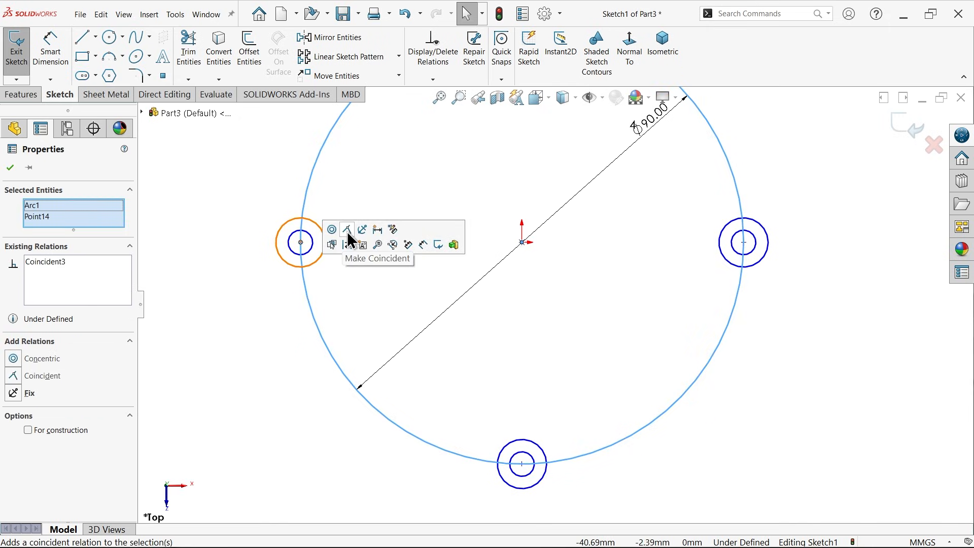
{"action": "left_click", "coordinate": [348, 236]}
Step: Add a coincident relation between the right small circles' center point and the 90 mm circle
{"action": "left_click", "coordinate": [744, 246]}
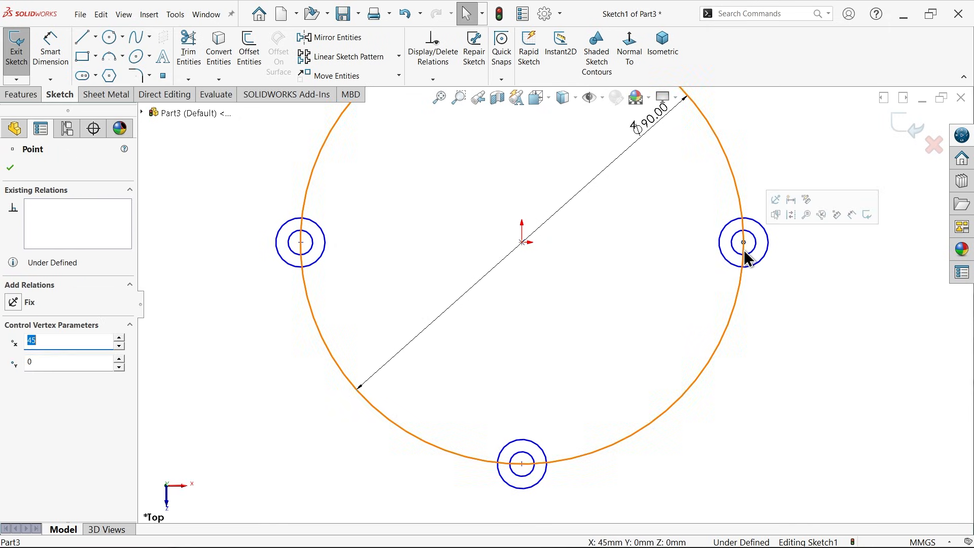
{"action": "left_click", "coordinate": [739, 289], "text": "ctrl"}
{"action": "left_click", "coordinate": [785, 239]}
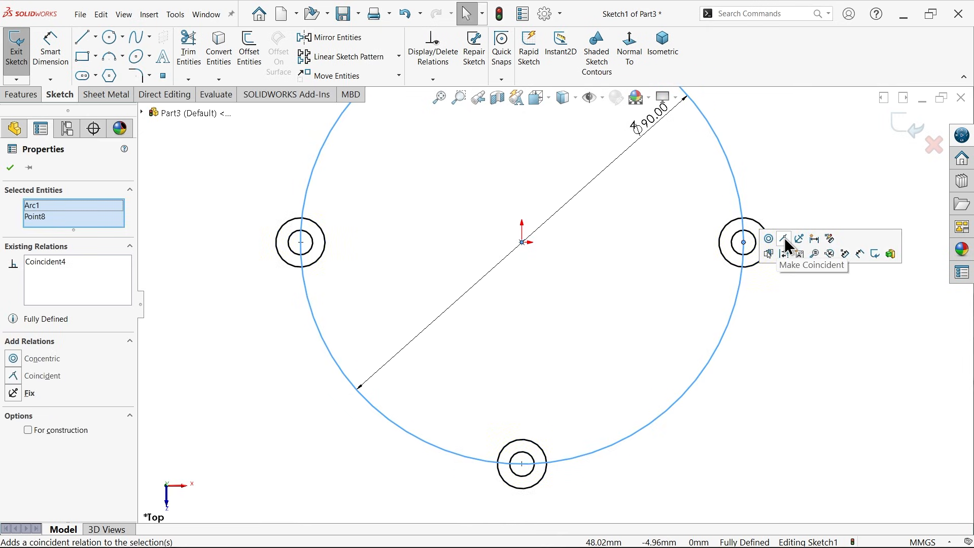
{"action": "left_click", "coordinate": [784, 198]}
Step: Power-trim the left lug's inner half and the large circle's arc through it, keeping trimmed entities as construction geometry
{"action": "scroll", "coordinate": [633, 254], "scroll_direction": "up", "scroll_amount": 2}
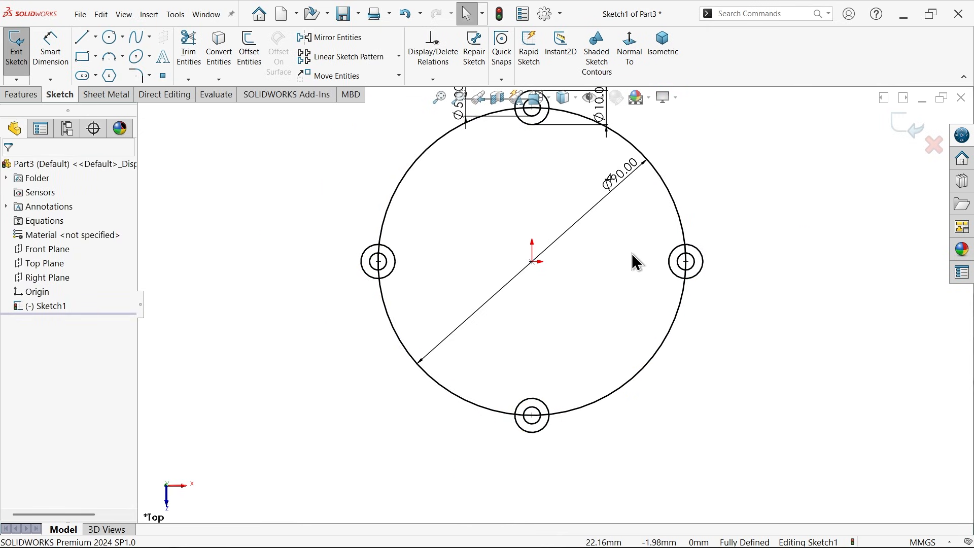
{"action": "left_click", "coordinate": [184, 61]}
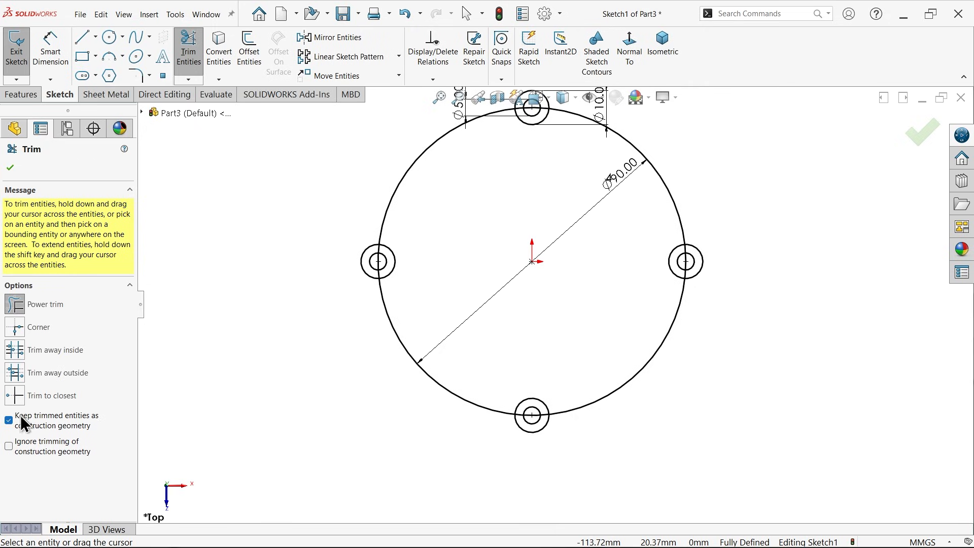
{"action": "scroll", "coordinate": [370, 251], "scroll_direction": "down", "scroll_amount": 6}
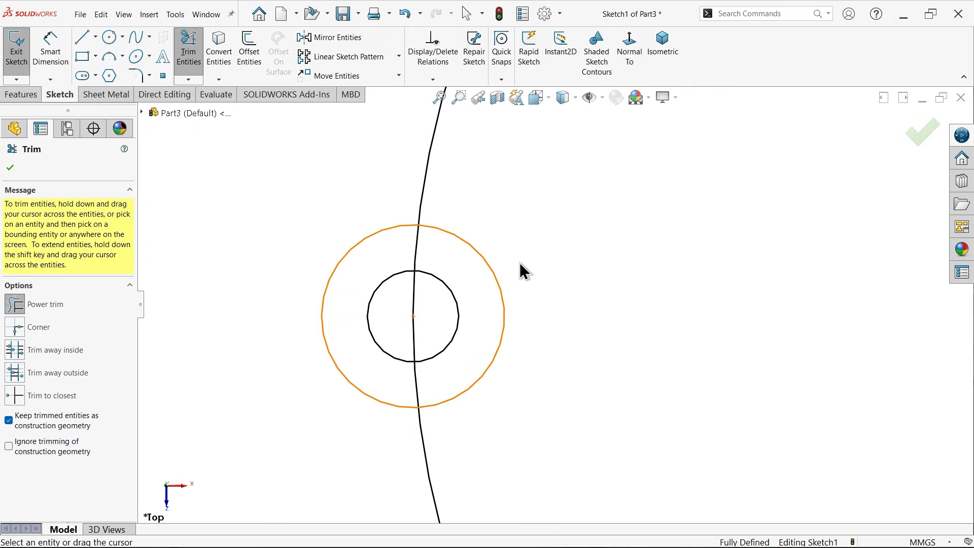
{"action": "left_click_drag", "start_coordinate": [522, 272], "coordinate": [486, 281]}
{"action": "left_click_drag", "start_coordinate": [428, 260], "coordinate": [411, 328]}
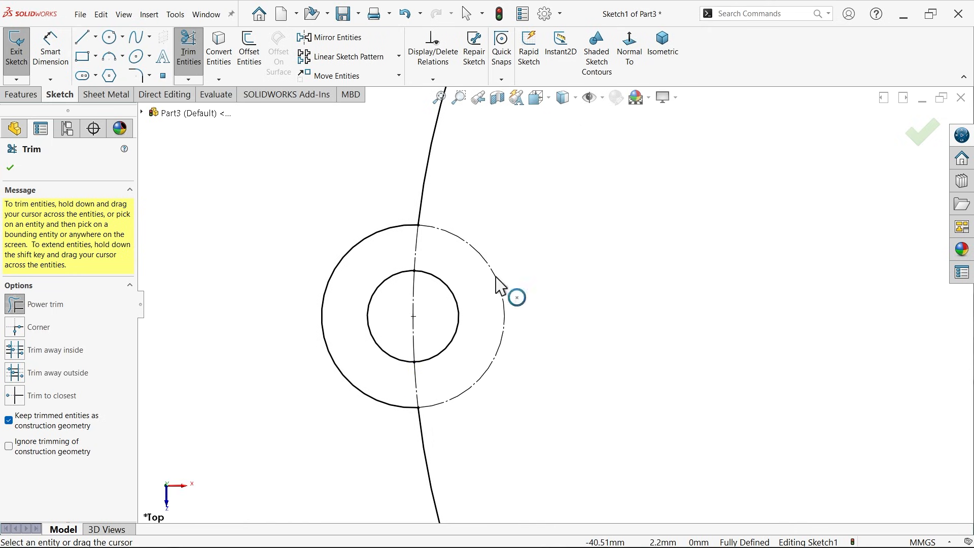
Step: Trim the right lug's outer circle inside the 90 mm circle and the large circle's arc crossing the lug
{"action": "scroll", "coordinate": [482, 270], "scroll_direction": "up", "scroll_amount": 6}
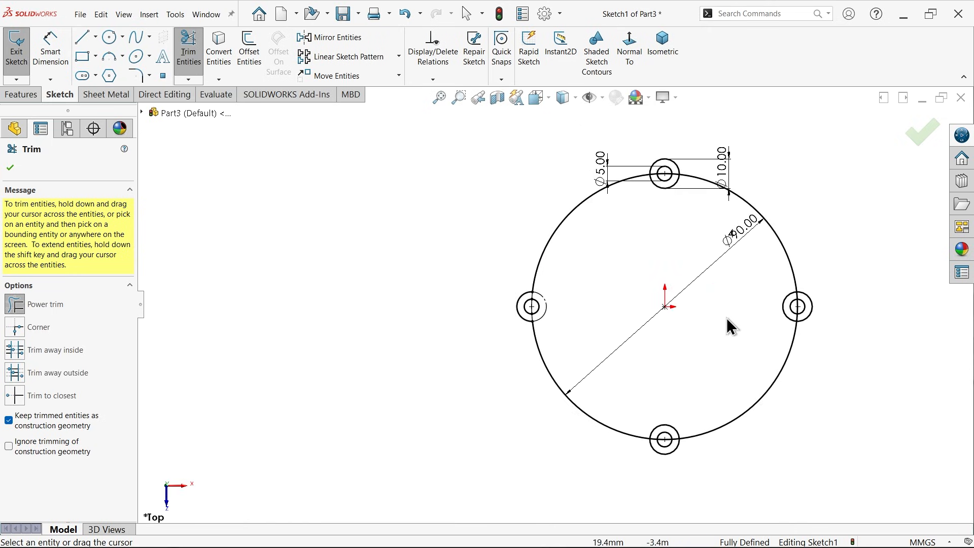
{"action": "scroll", "coordinate": [772, 304], "scroll_direction": "down", "scroll_amount": 8}
{"action": "left_click_drag", "start_coordinate": [653, 289], "coordinate": [599, 292]}
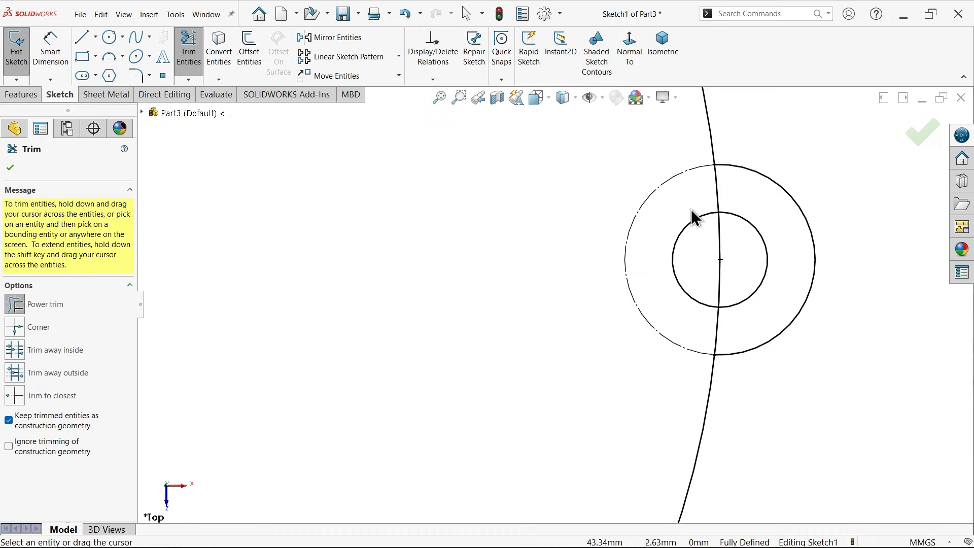
{"action": "mouse_move", "coordinate": [692, 210]}
{"action": "left_mouse_down"}
{"action": "mouse_move", "coordinate": [724, 200]}
{"action": "mouse_move", "coordinate": [707, 254]}
{"action": "mouse_move", "coordinate": [727, 249]}
{"action": "left_mouse_up"}
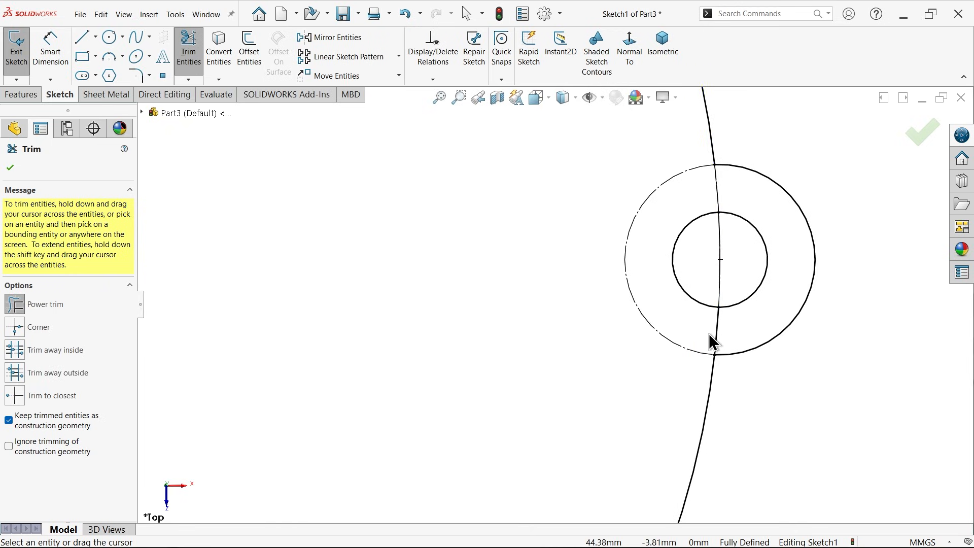
Step: Trim the lower lug's upper half and the segments of the 90 mm circle that cross the lug
{"action": "scroll", "coordinate": [665, 322], "scroll_direction": "up", "scroll_amount": 8}
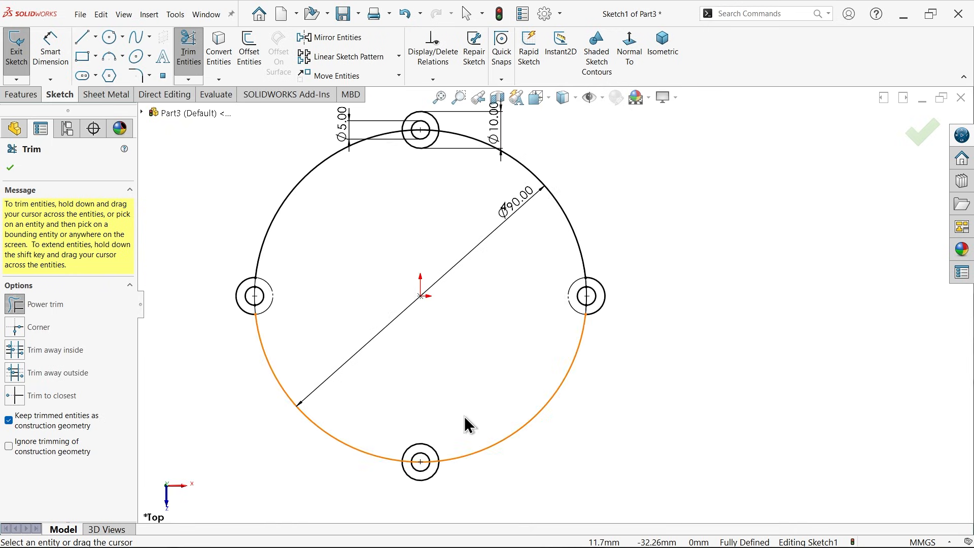
{"action": "scroll", "coordinate": [416, 461], "scroll_direction": "down", "scroll_amount": 10}
{"action": "left_click_drag", "start_coordinate": [446, 398], "coordinate": [450, 413]}
{"action": "scroll", "coordinate": [451, 413], "scroll_direction": "up", "scroll_amount": 3}
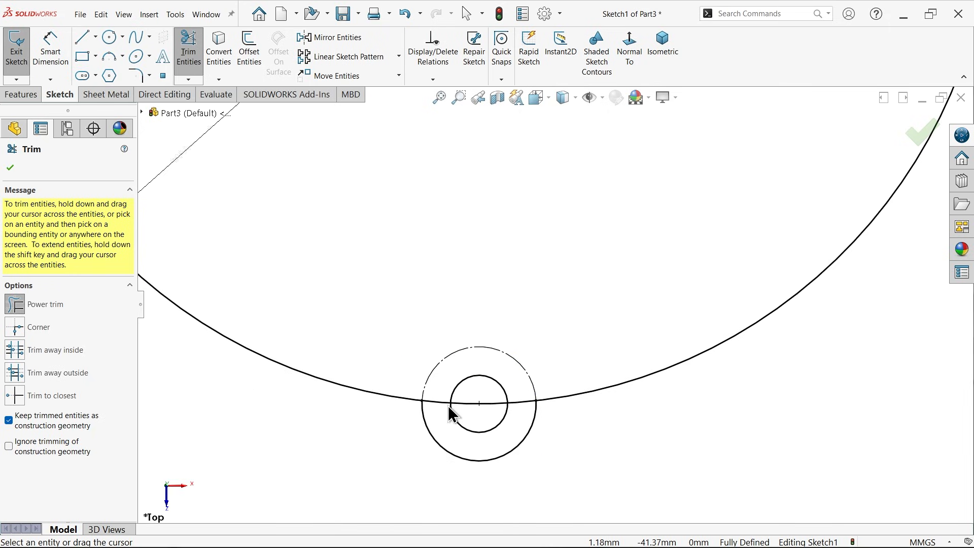
{"action": "scroll", "coordinate": [463, 400], "scroll_direction": "down", "scroll_amount": 4}
{"action": "left_click_drag", "start_coordinate": [496, 346], "coordinate": [490, 381]}
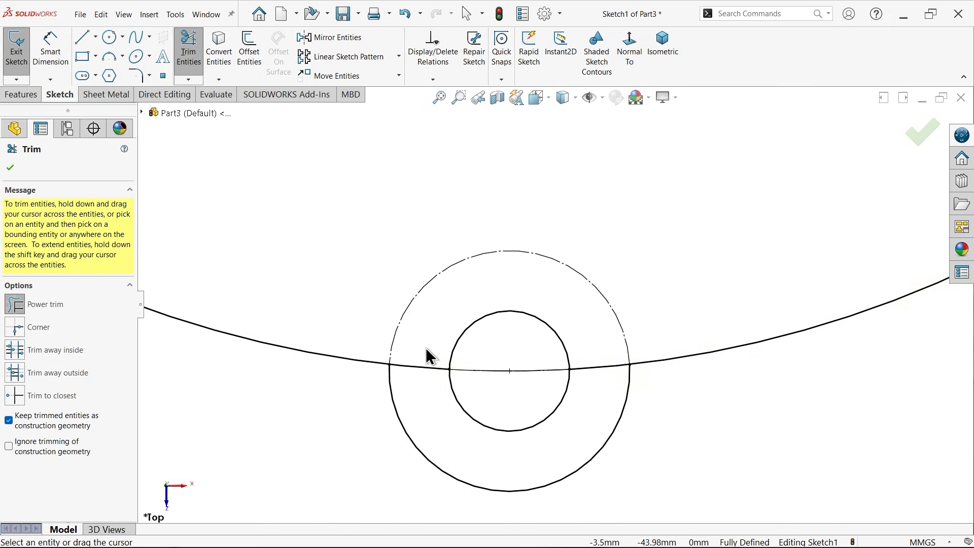
{"action": "left_click_drag", "start_coordinate": [426, 348], "coordinate": [467, 370]}
{"action": "scroll", "coordinate": [576, 348], "scroll_direction": "up", "scroll_amount": 12}
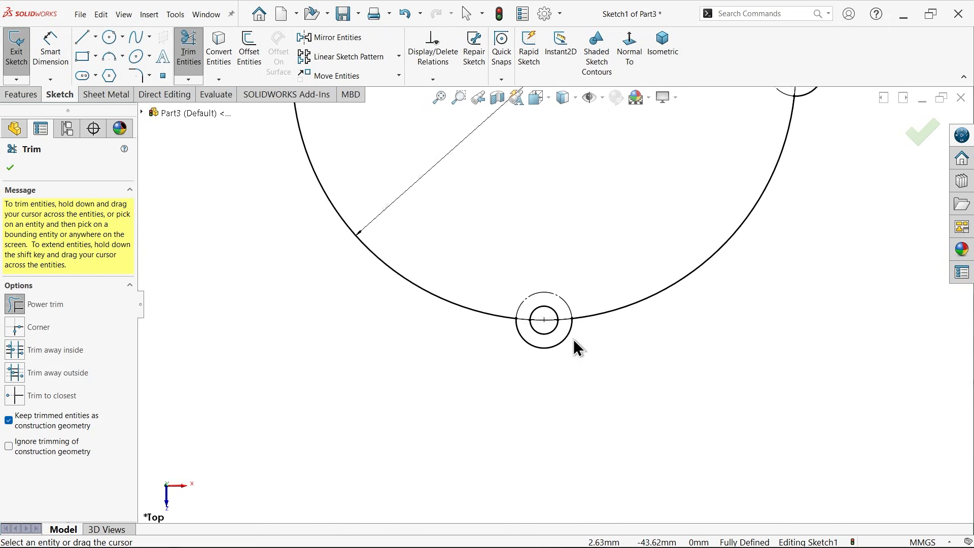
Step: Trim the upper lug's inner half and the 90 mm circle's segments crossing that lug, keeping them as construction geometry, and finish trimming
{"action": "scroll", "coordinate": [590, 140], "scroll_direction": "down", "scroll_amount": 10}
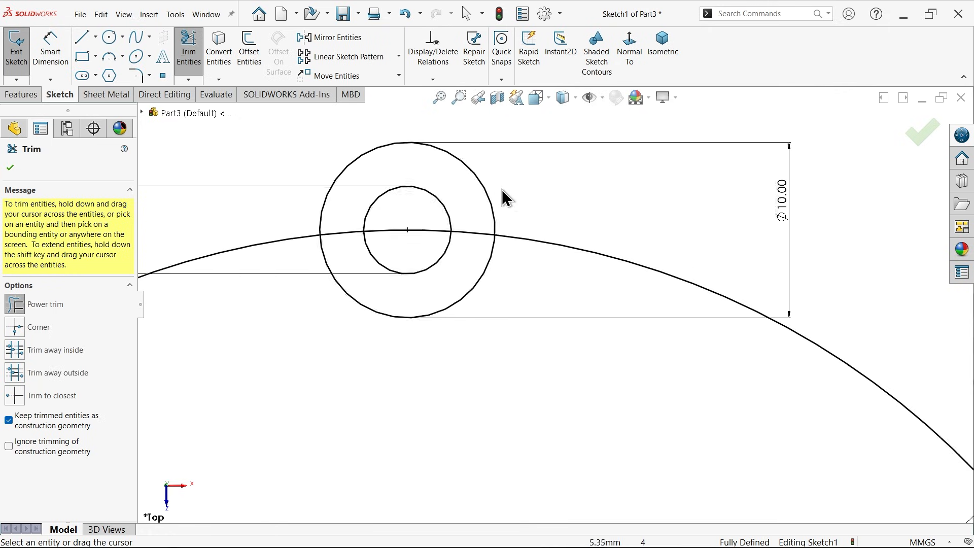
{"action": "mouse_move", "coordinate": [515, 358]}
{"action": "left_mouse_down"}
{"action": "mouse_move", "coordinate": [467, 315]}
{"action": "mouse_move", "coordinate": [467, 268]}
{"action": "mouse_move", "coordinate": [336, 276]}
{"action": "mouse_move", "coordinate": [279, 259]}
{"action": "left_mouse_up"}
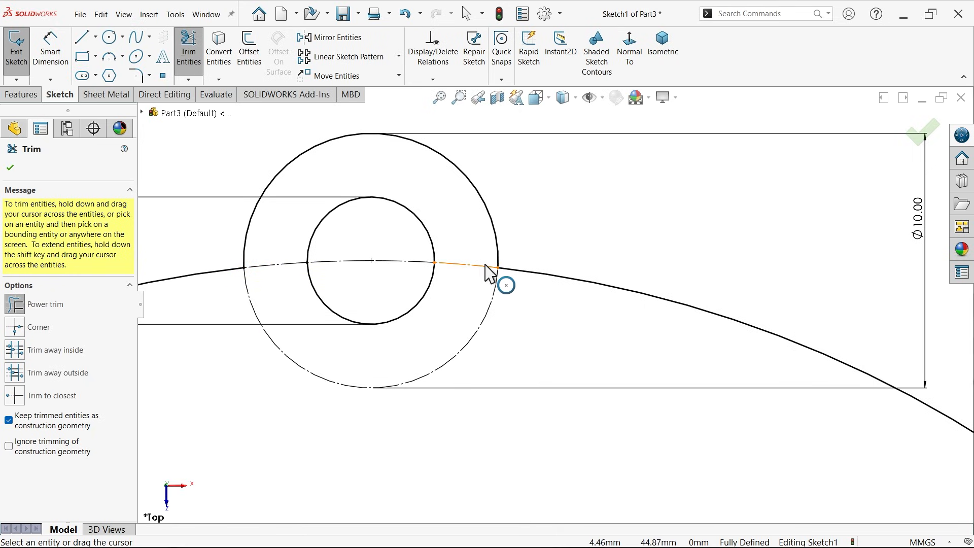
{"action": "scroll", "coordinate": [527, 272], "scroll_direction": "down", "scroll_amount": 5}
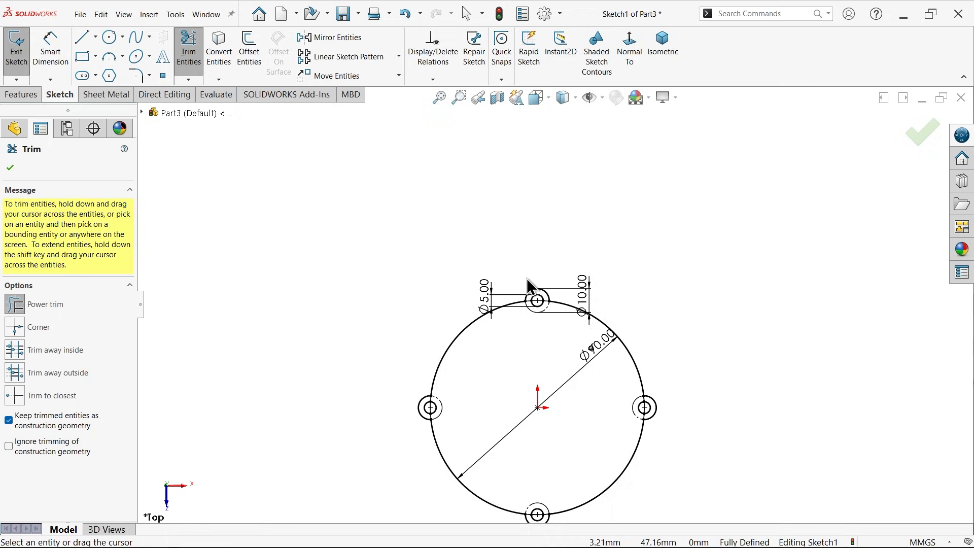
{"action": "scroll", "coordinate": [564, 366], "scroll_direction": "up", "scroll_amount": 5}
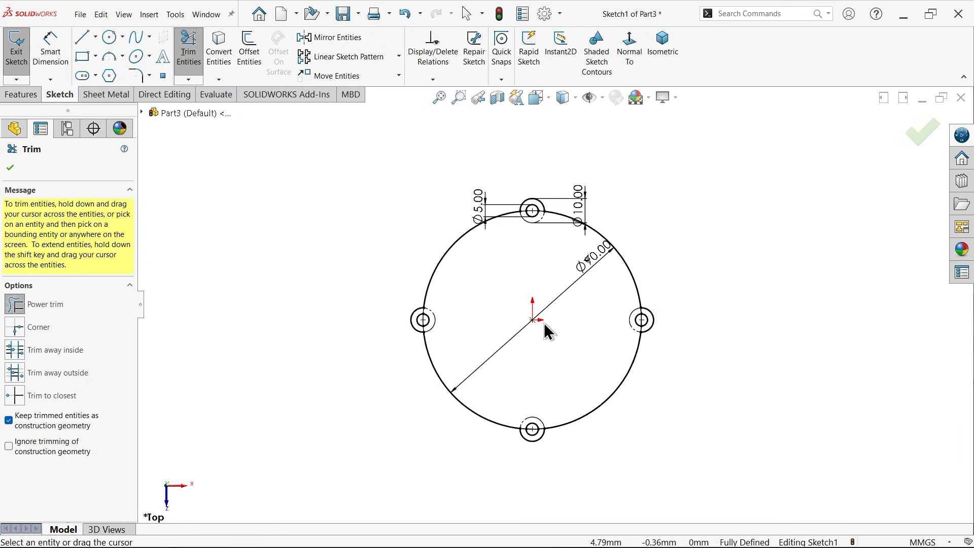
{"action": "left_click", "coordinate": [11, 170]}
Step: Extrude the lugged outline as a 3 mm blind boss and toggle RealView Graphics
{"action": "left_click", "coordinate": [20, 94]}
{"action": "left_click", "coordinate": [24, 63]}
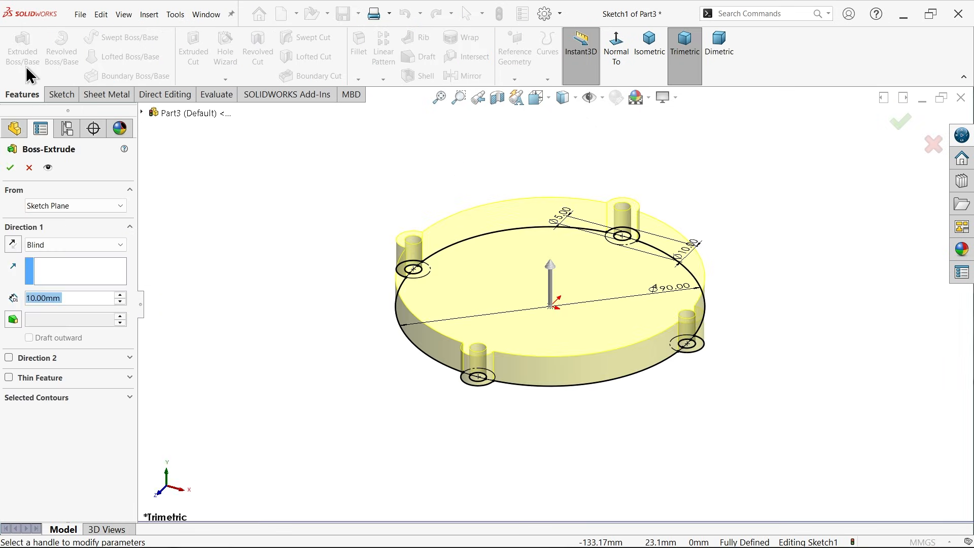
{"action": "type", "text": "3"}
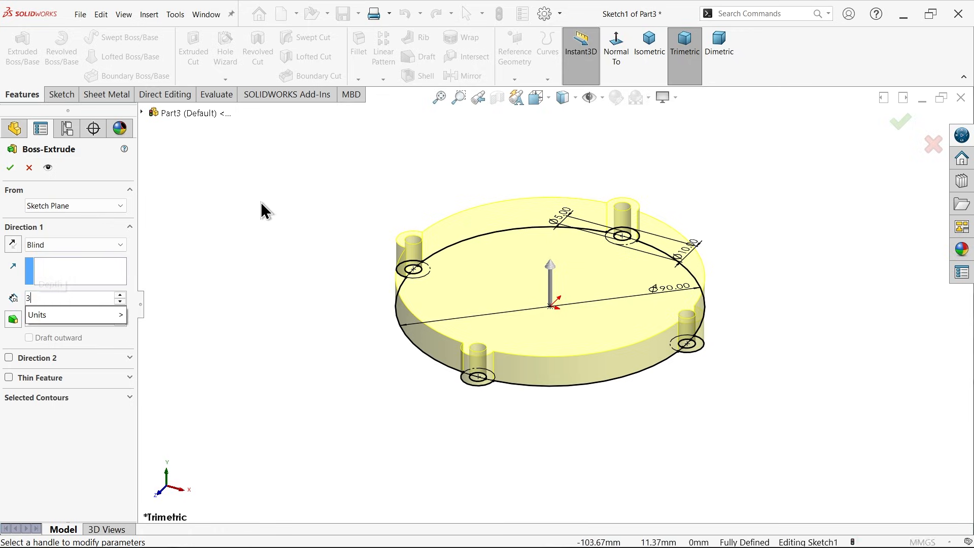
{"action": "key", "text": "Return"}
{"action": "left_click", "coordinate": [10, 169]}
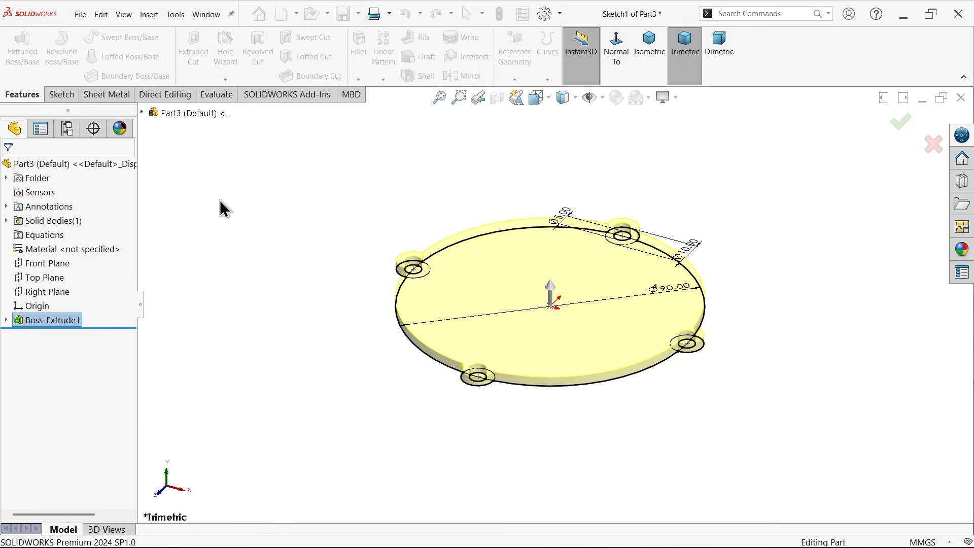
{"action": "left_click", "coordinate": [675, 98]}
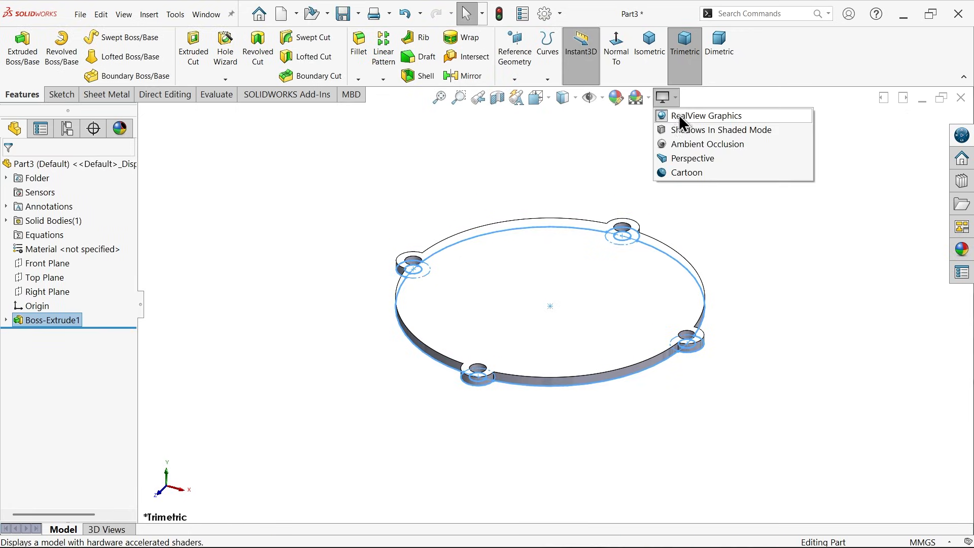
Step: On the disc's top face, sketch a circle about 81 mm in diameter centred on the origin
{"action": "left_click", "coordinate": [640, 232]}
{"action": "left_click", "coordinate": [646, 246]}
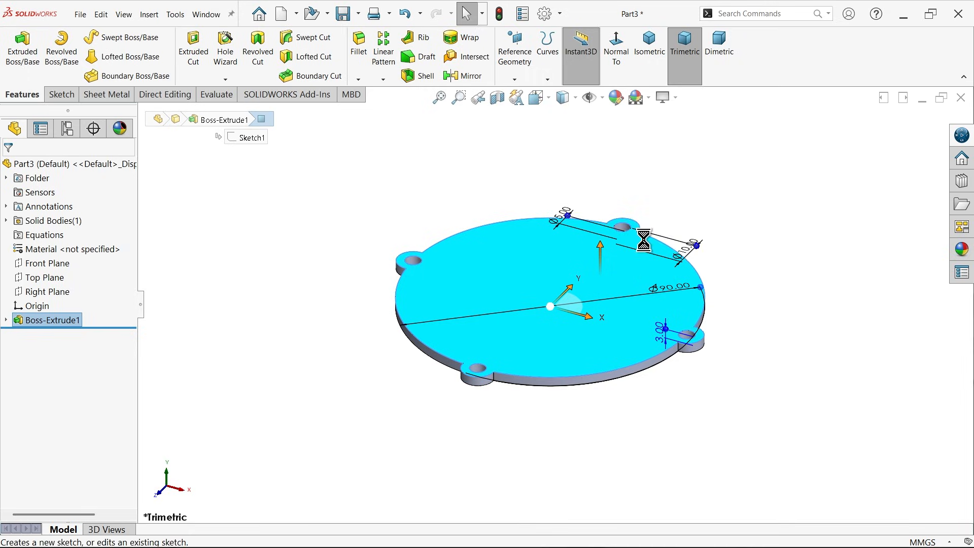
{"action": "left_click", "coordinate": [110, 37]}
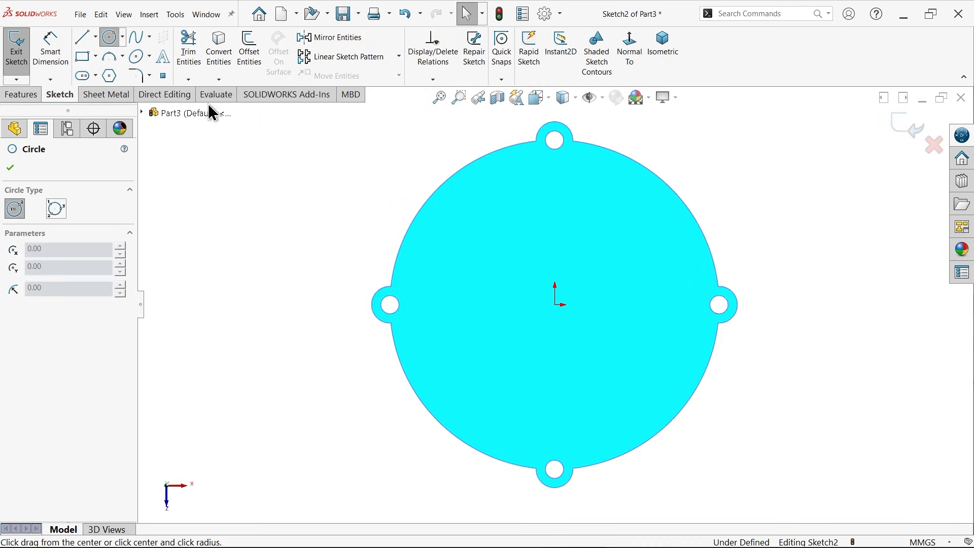
{"action": "left_click", "coordinate": [555, 304]}
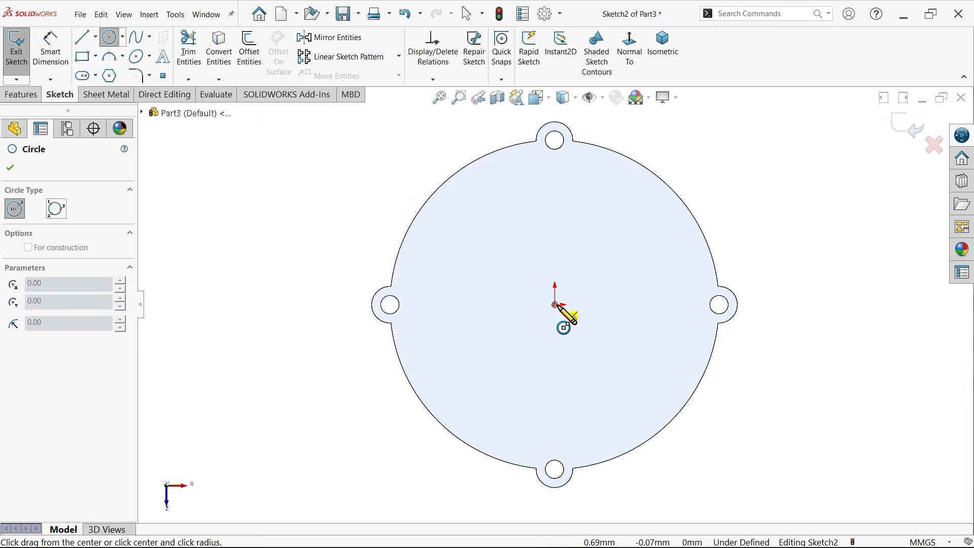
{"action": "left_click", "coordinate": [628, 176]}
Step: Dimension the new circle's diameter as 80 mm
{"action": "left_click", "coordinate": [63, 57]}
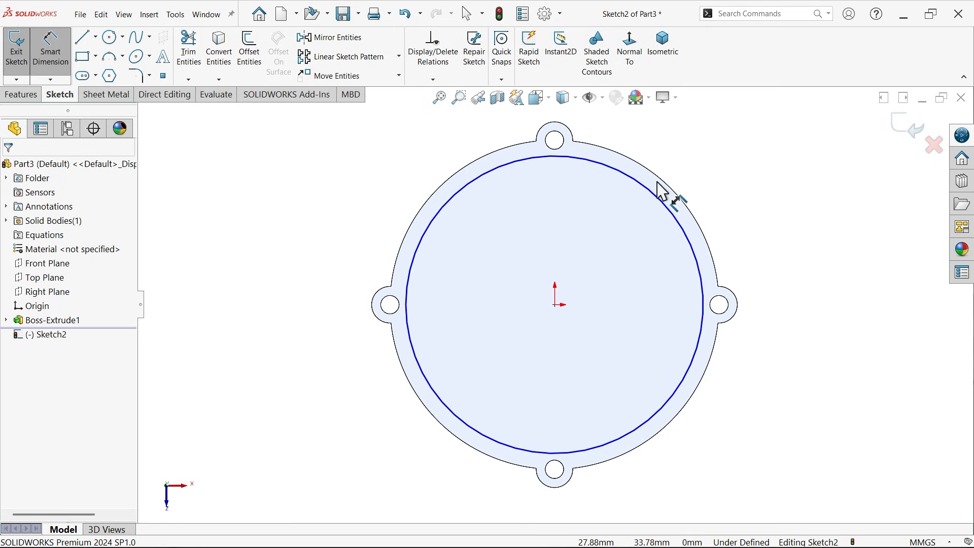
{"action": "left_click", "coordinate": [643, 193]}
{"action": "left_click", "coordinate": [624, 213]}
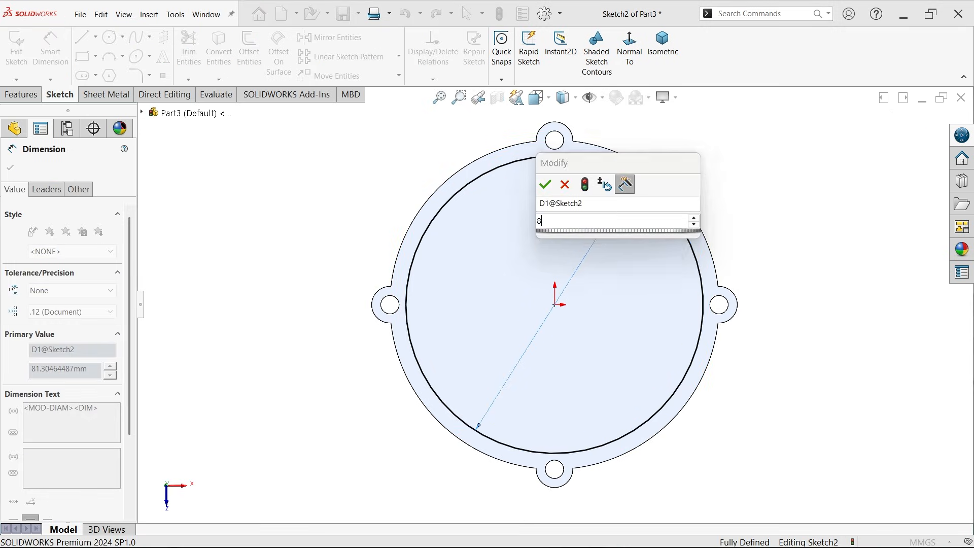
{"action": "type", "text": "80"}
{"action": "left_click", "coordinate": [544, 181]}
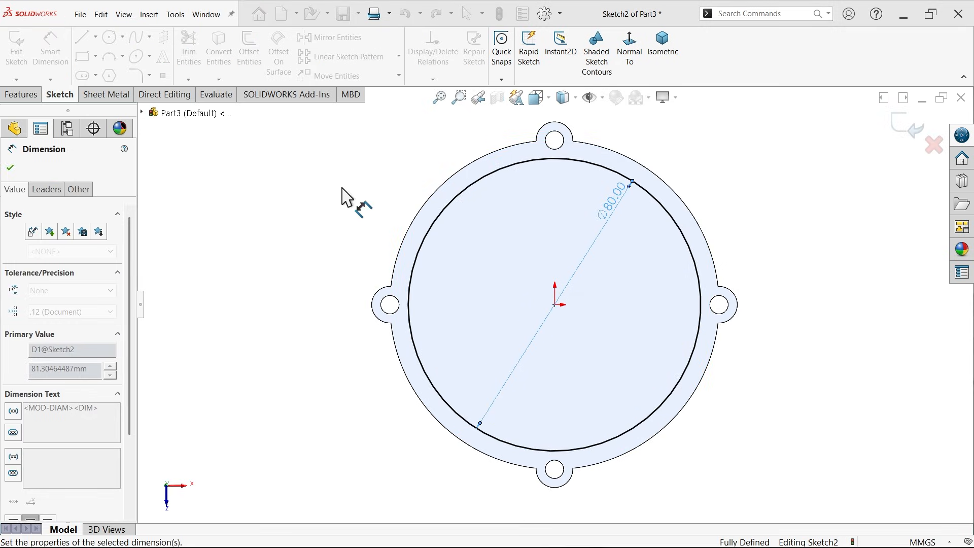
Step: Cut-extrude the 80 mm circle to a blind depth of 1 mm to form a shallow recess
{"action": "left_click", "coordinate": [17, 96]}
{"action": "left_click", "coordinate": [189, 65]}
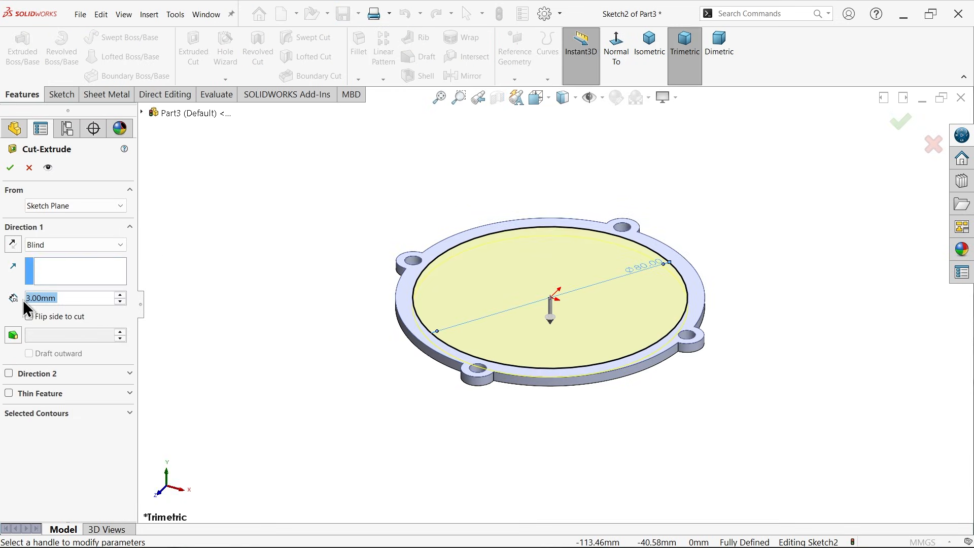
{"action": "type", "text": "1"}
{"action": "key", "text": "Return"}
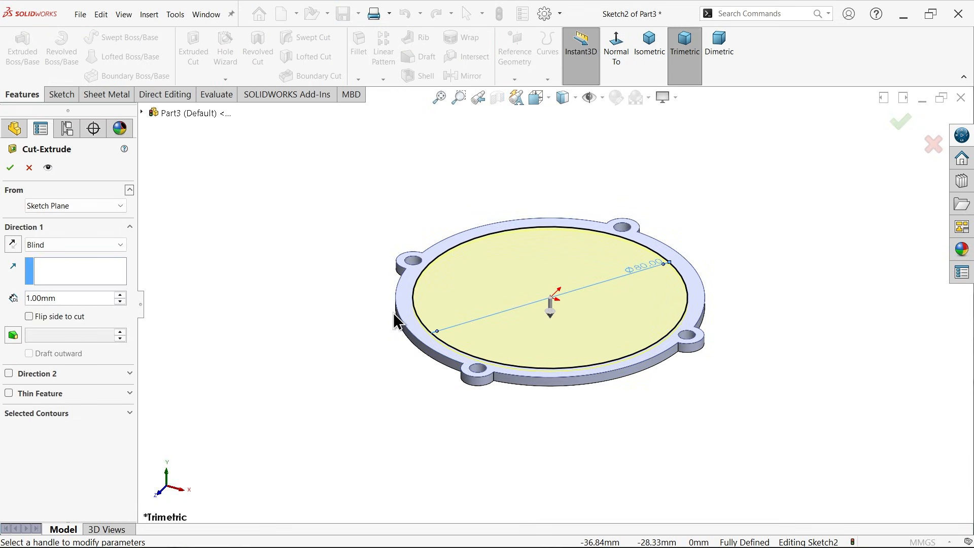
{"action": "scroll", "coordinate": [552, 320], "scroll_direction": "down", "scroll_amount": 3}
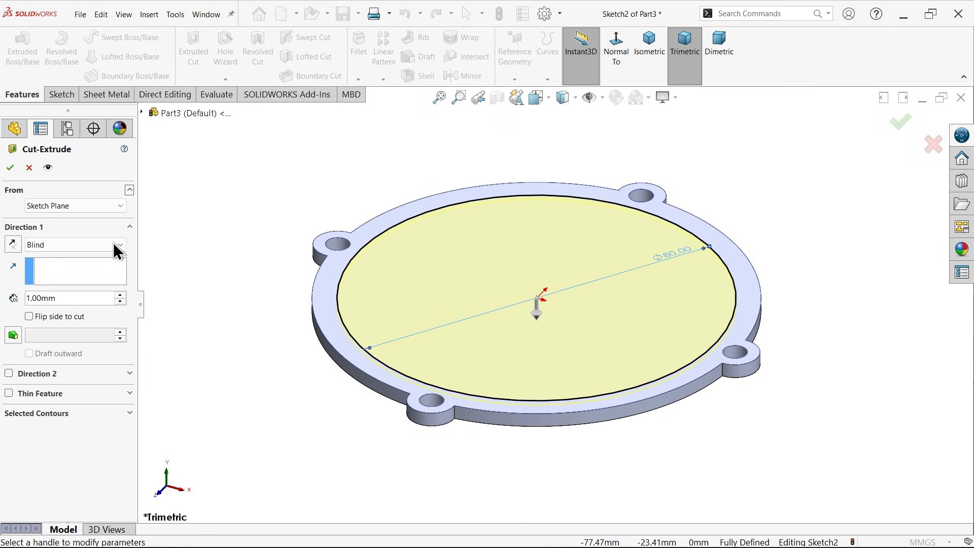
{"action": "left_click", "coordinate": [10, 169]}
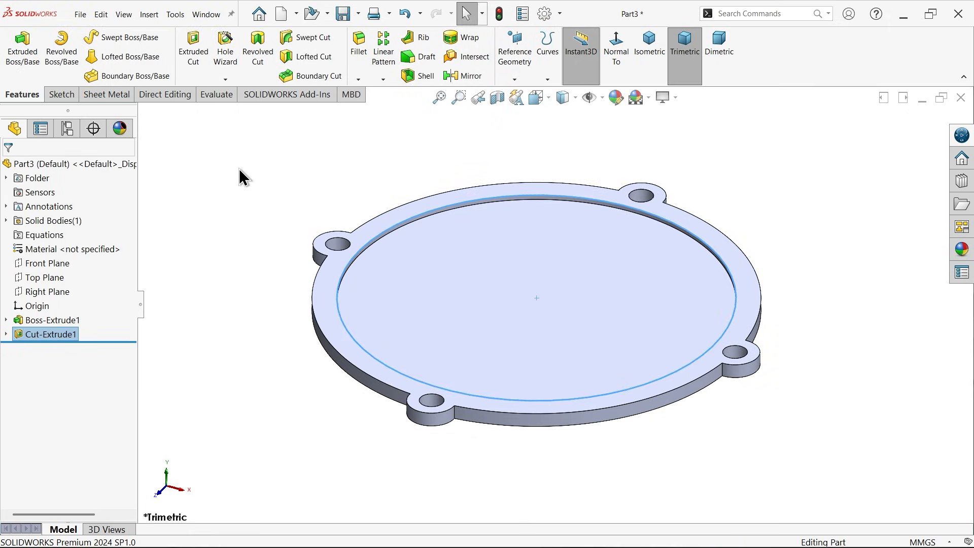
Step: On the recess floor, sketch a vertical centerline from the origin down to the recess edge by the lower lug, and exit the sketch
{"action": "left_click", "coordinate": [555, 313]}
{"action": "left_click", "coordinate": [591, 272]}
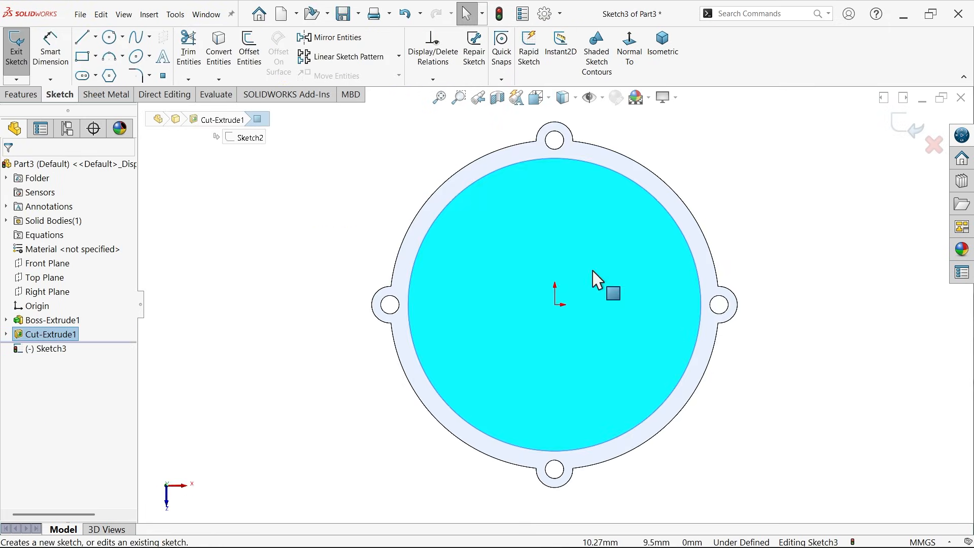
{"action": "left_click", "coordinate": [95, 36]}
{"action": "left_click", "coordinate": [107, 68]}
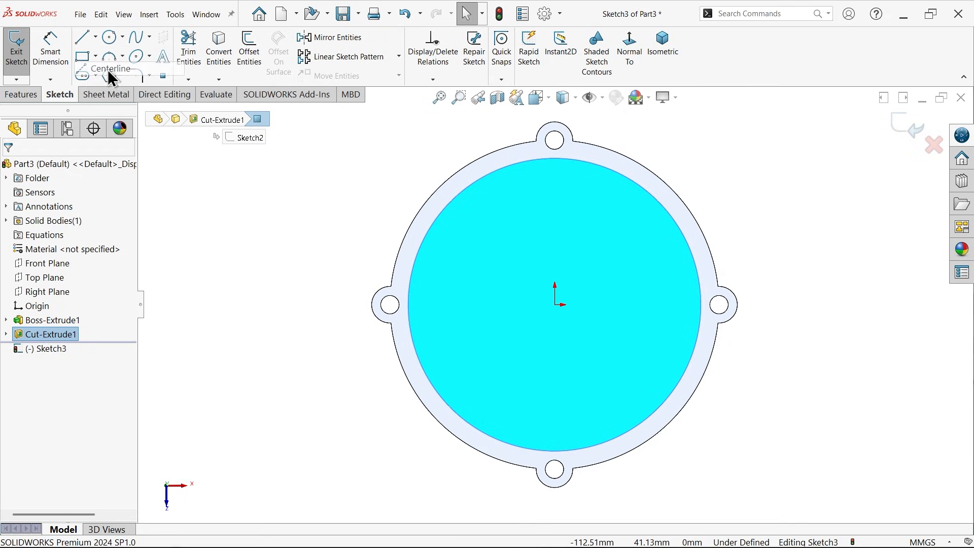
{"action": "left_click", "coordinate": [555, 305]}
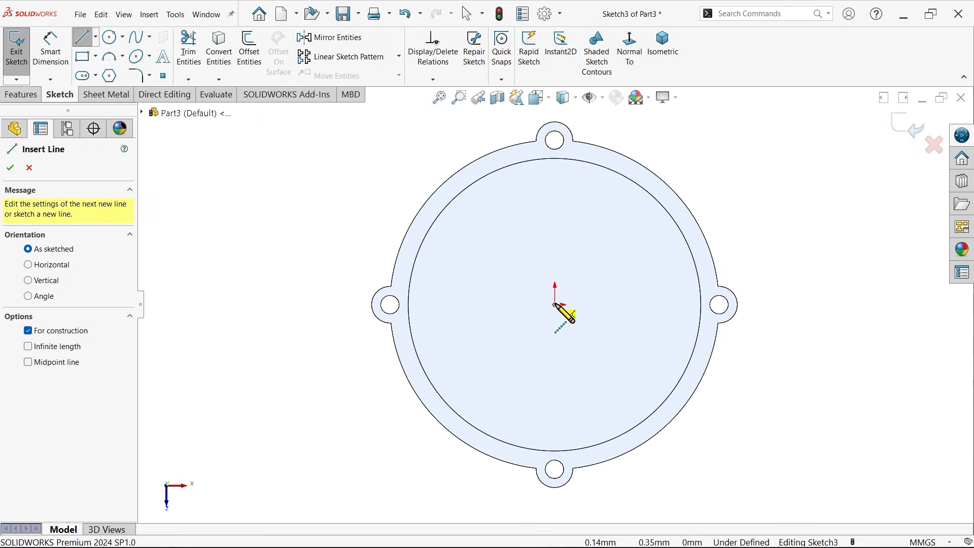
{"action": "left_click", "coordinate": [555, 450]}
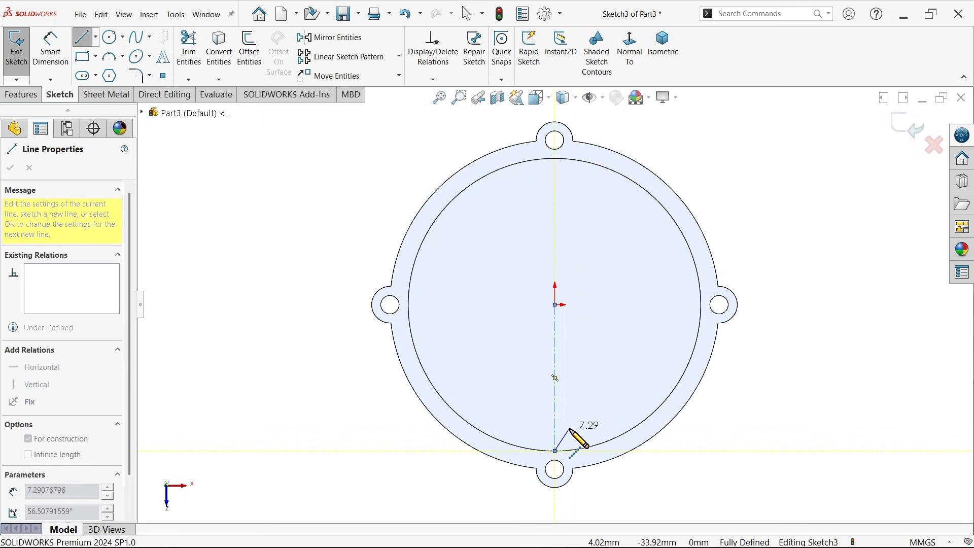
{"action": "key", "text": "Escape"}
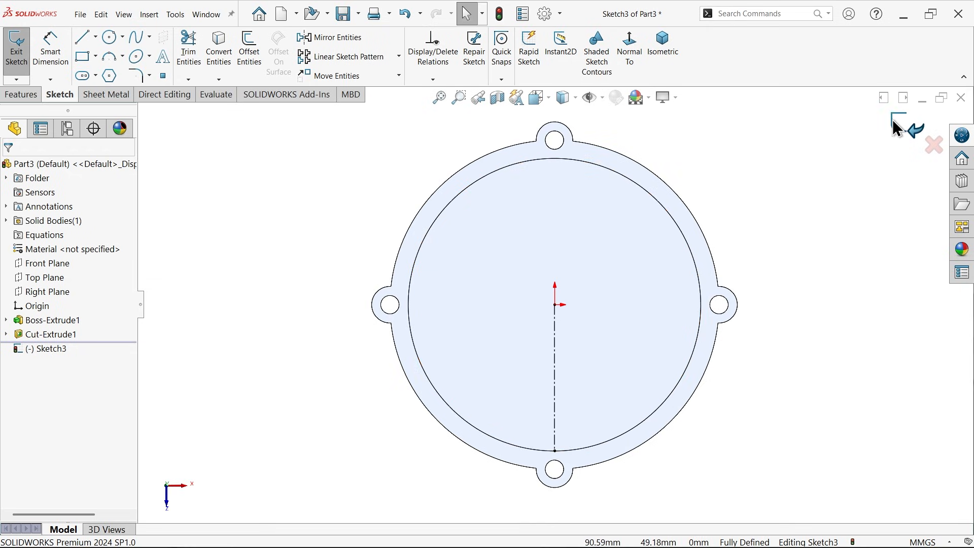
{"action": "left_click", "coordinate": [894, 122]}
Step: Start a Fill Pattern in isometric view and replace the preselected sketch with the recess floor face as the fill boundary
{"action": "left_click", "coordinate": [649, 48]}
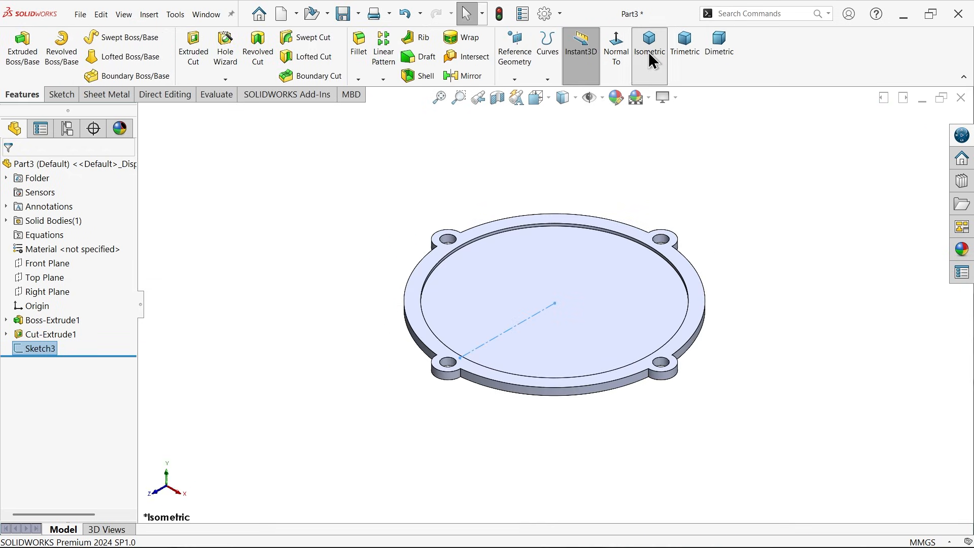
{"action": "left_click", "coordinate": [384, 79]}
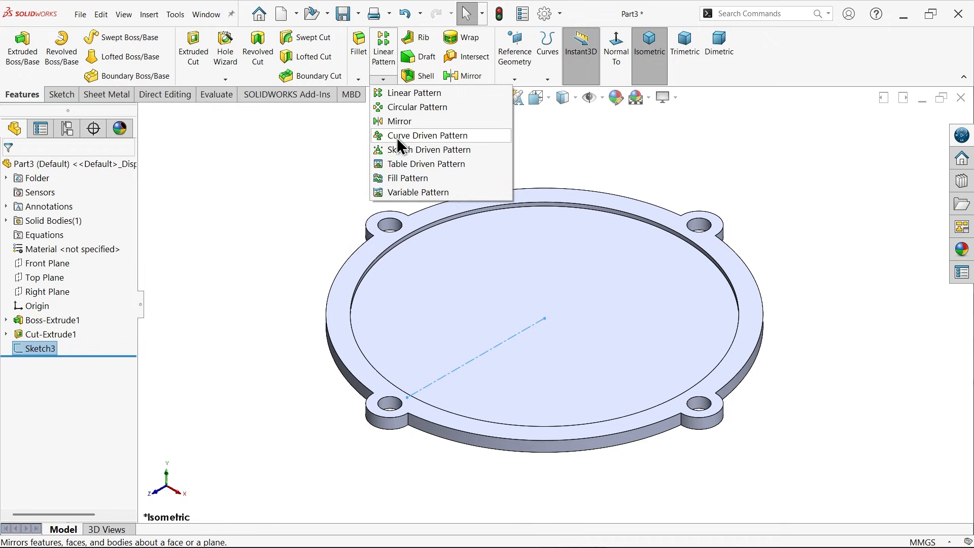
{"action": "left_click", "coordinate": [397, 179]}
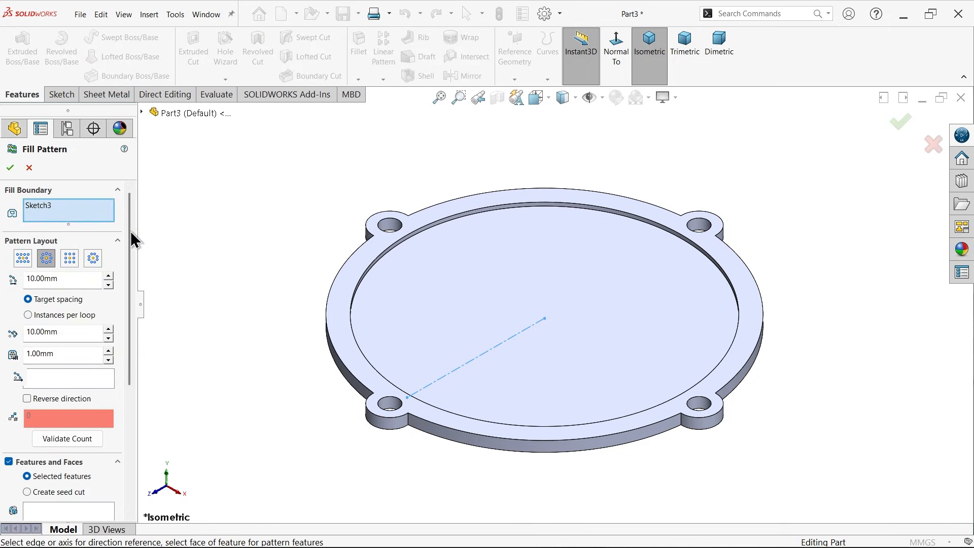
{"action": "left_click", "coordinate": [45, 209]}
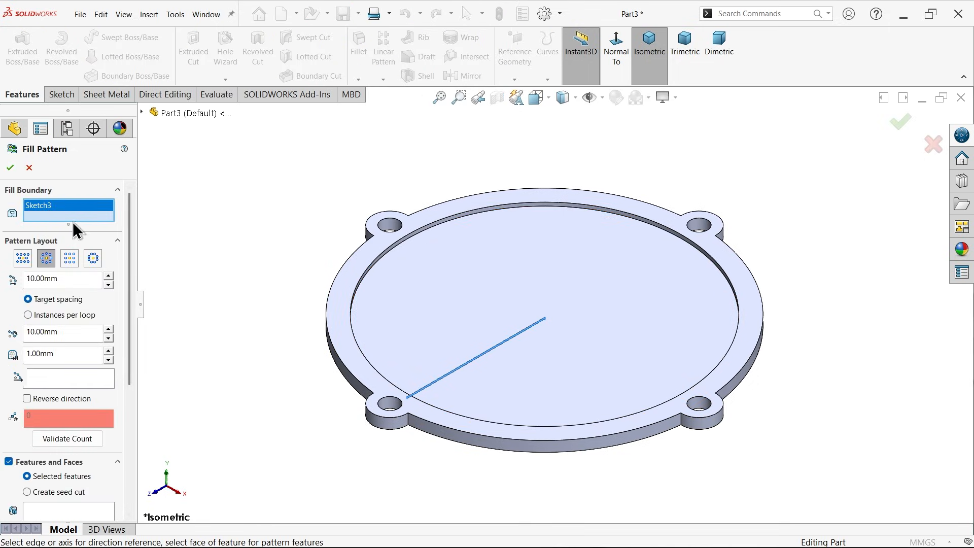
{"action": "right_click", "coordinate": [63, 219]}
{"action": "left_click", "coordinate": [90, 227]}
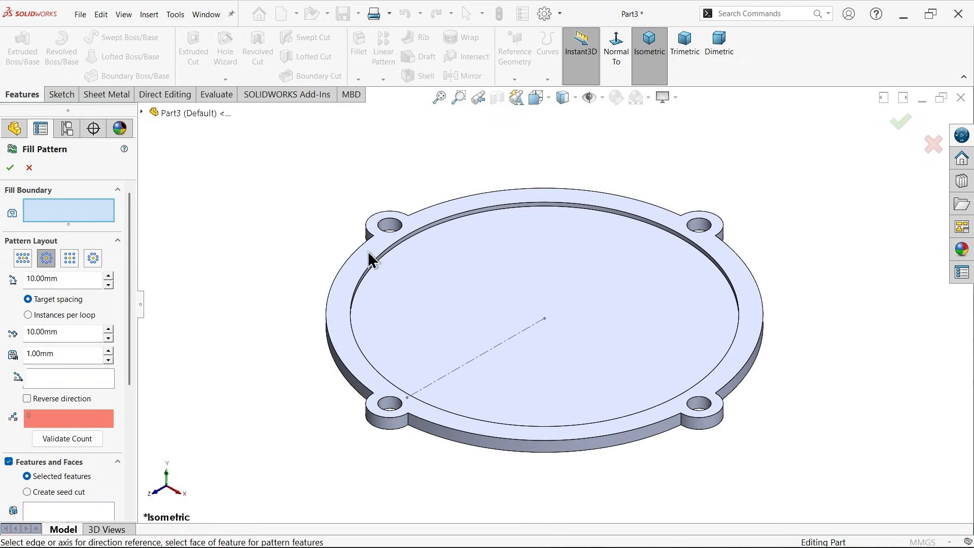
{"action": "left_click", "coordinate": [543, 262]}
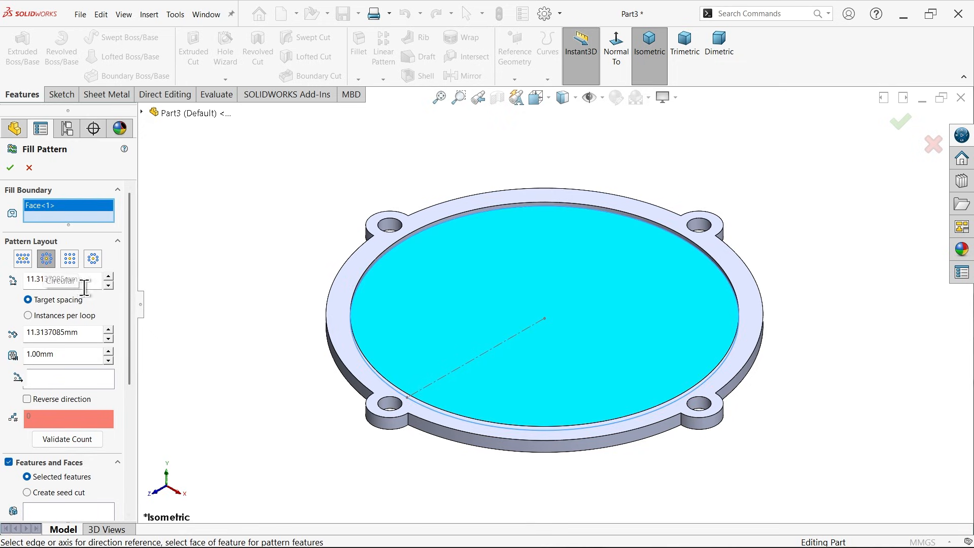
Step: Set both the loop spacing and the instance spacing of the circular fill layout to 5 mm
{"action": "left_click_drag", "start_coordinate": [88, 282], "coordinate": [24, 278]}
{"action": "type", "text": "5.00mm"}
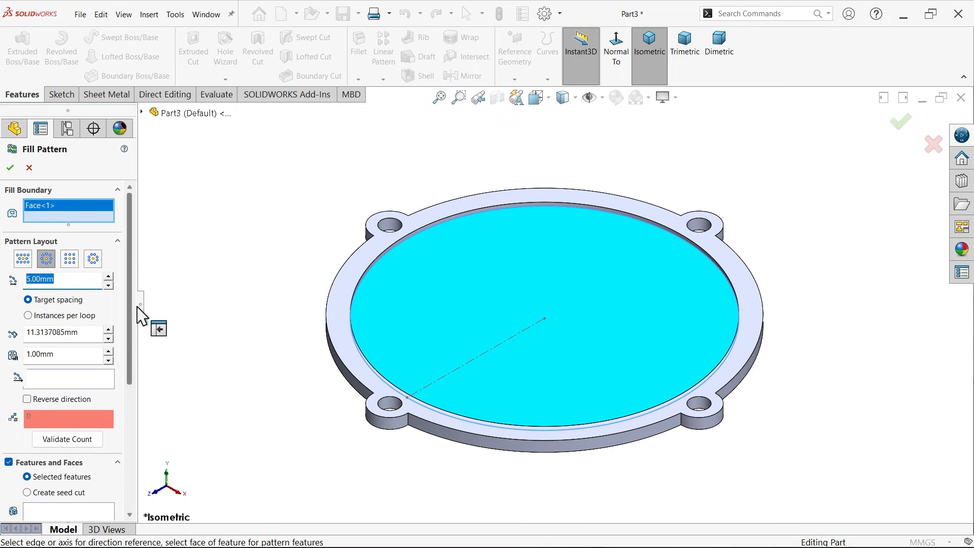
{"action": "left_click_drag", "start_coordinate": [128, 307], "coordinate": [130, 335]}
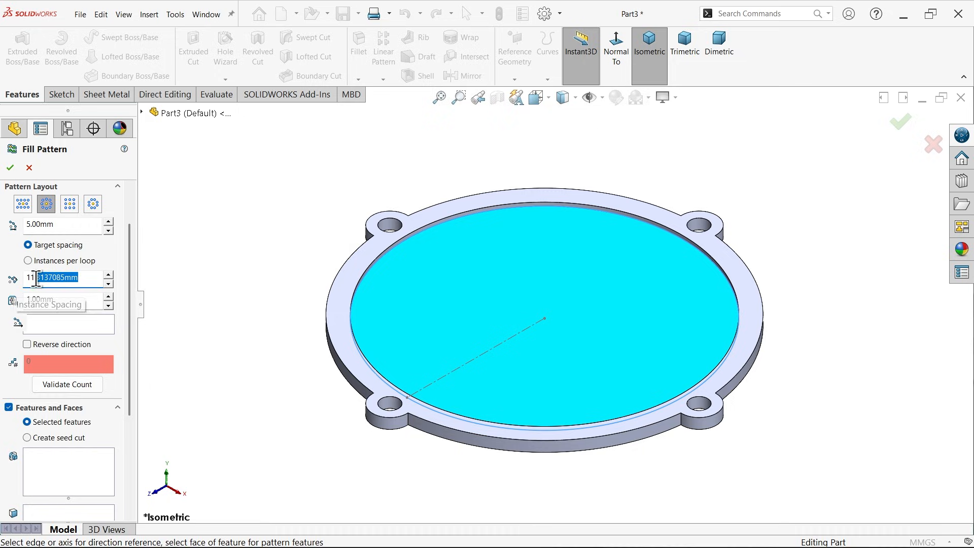
{"action": "left_click_drag", "start_coordinate": [92, 278], "coordinate": [18, 277]}
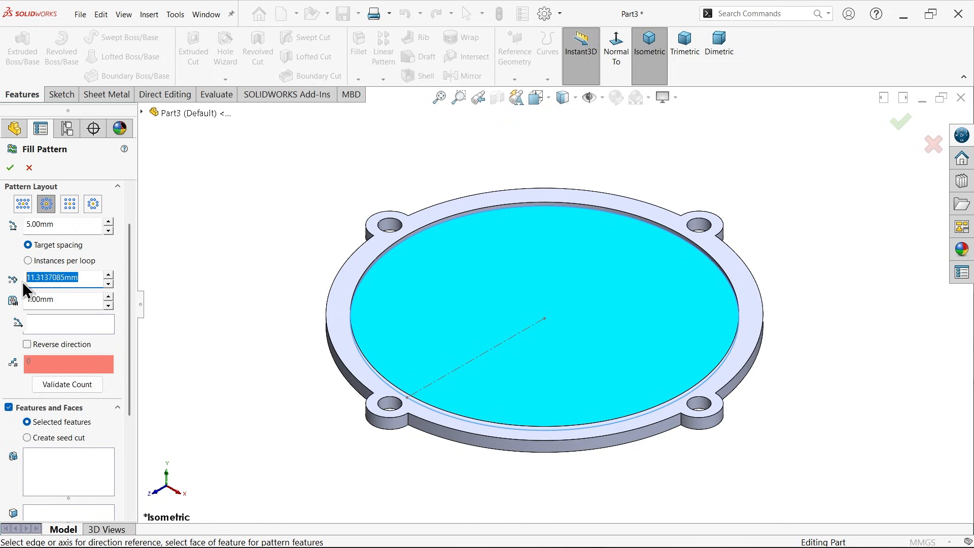
{"action": "type", "text": "5.00mm"}
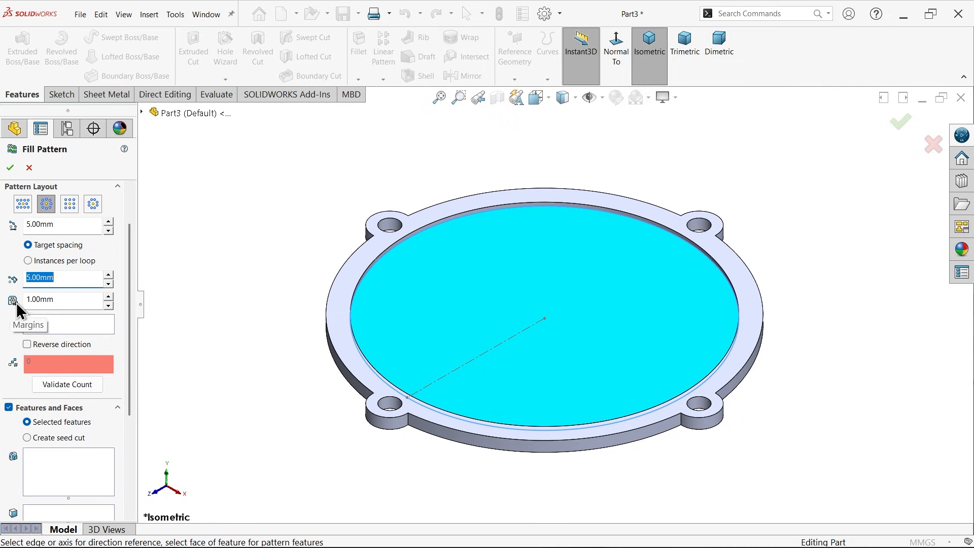
Step: Use the sketched centerline on the recess floor as the fill pattern's direction reference
{"action": "left_click_drag", "start_coordinate": [130, 289], "coordinate": [138, 319]}
{"action": "left_click", "coordinate": [69, 267]}
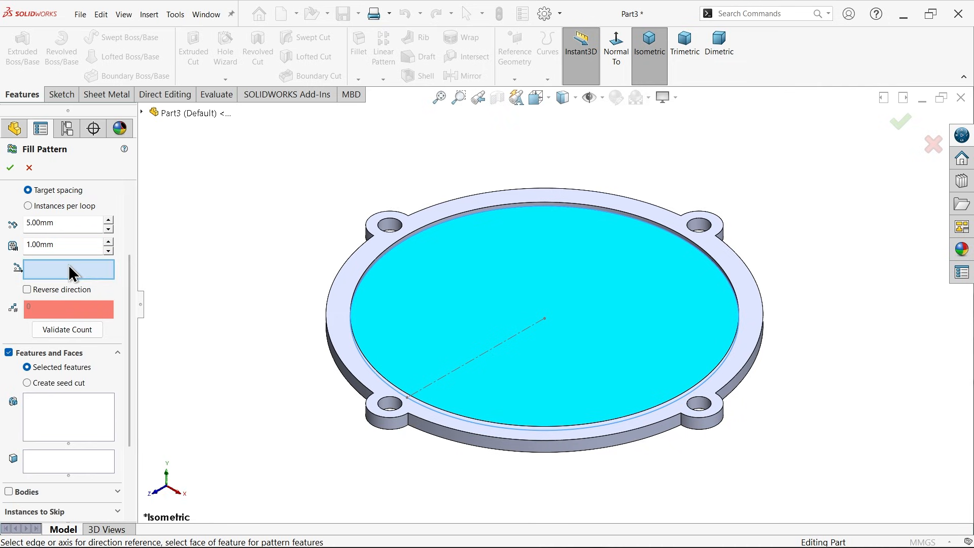
{"action": "left_click", "coordinate": [490, 359]}
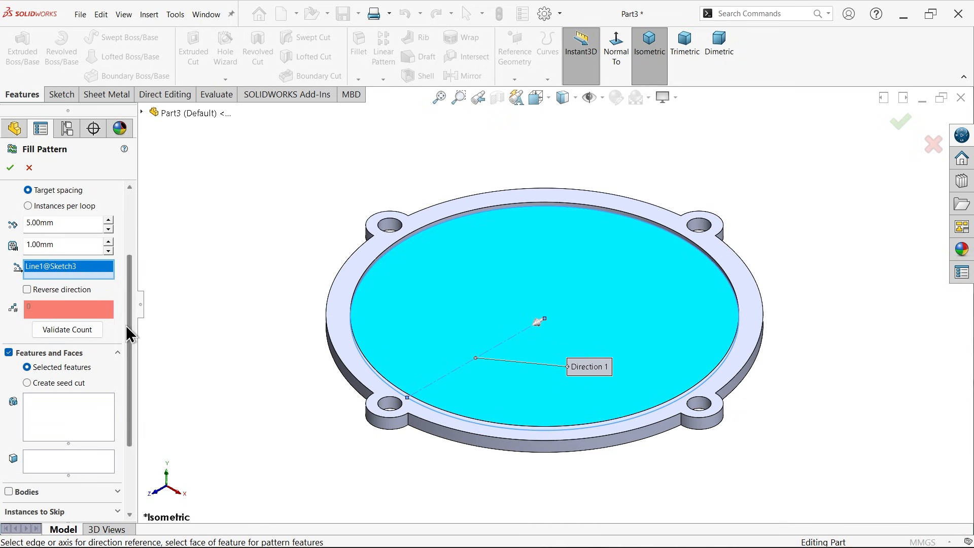
Step: Fill the recess floor with a square seed cut of 2 mm side length and finish the Fill Pattern
{"action": "left_click_drag", "start_coordinate": [129, 326], "coordinate": [136, 351]}
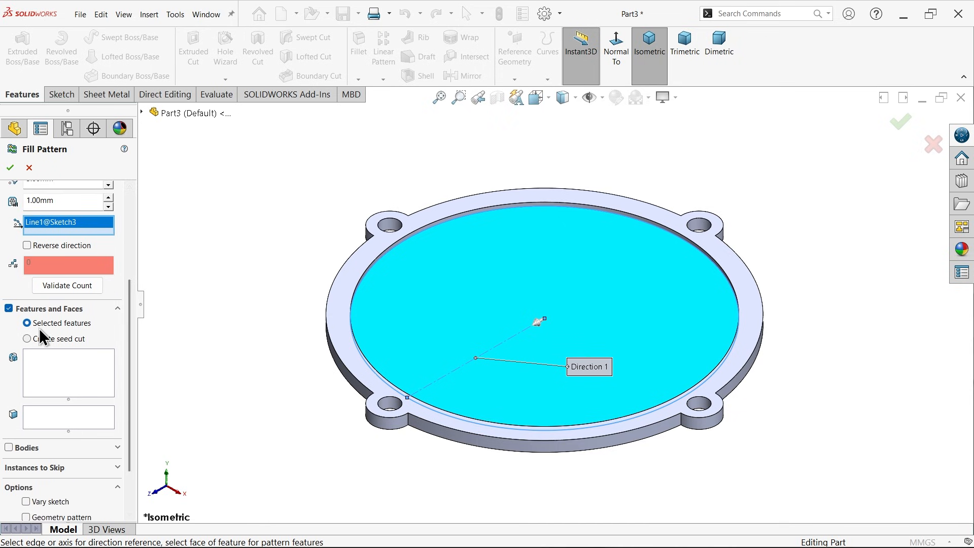
{"action": "left_click", "coordinate": [56, 340]}
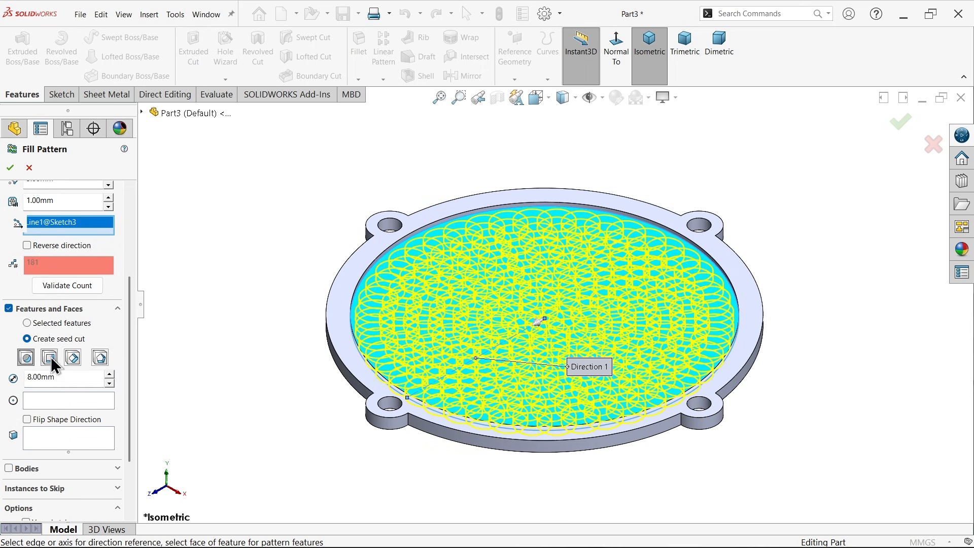
{"action": "left_click", "coordinate": [50, 358]}
{"action": "left_click_drag", "start_coordinate": [84, 381], "coordinate": [34, 376]}
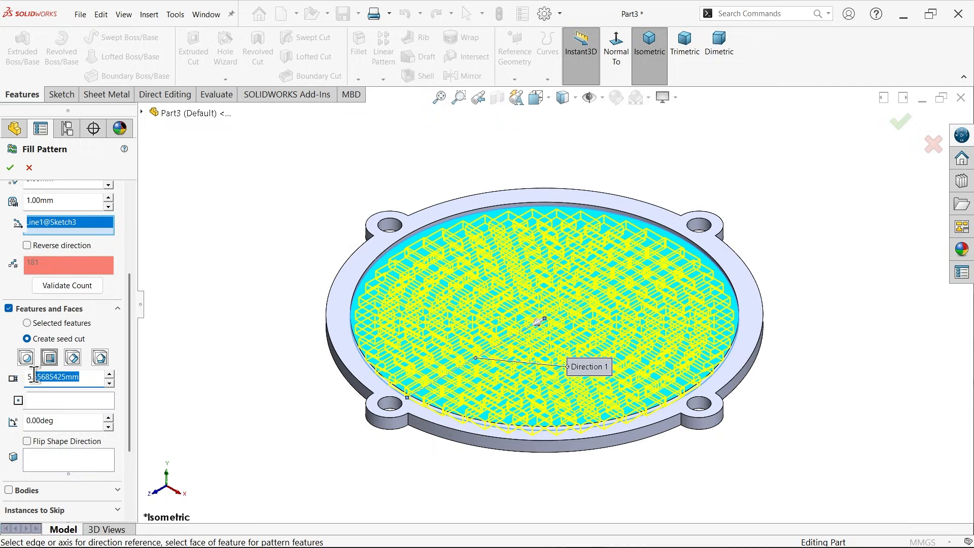
{"action": "type", "text": "2"}
{"action": "key", "text": "Return"}
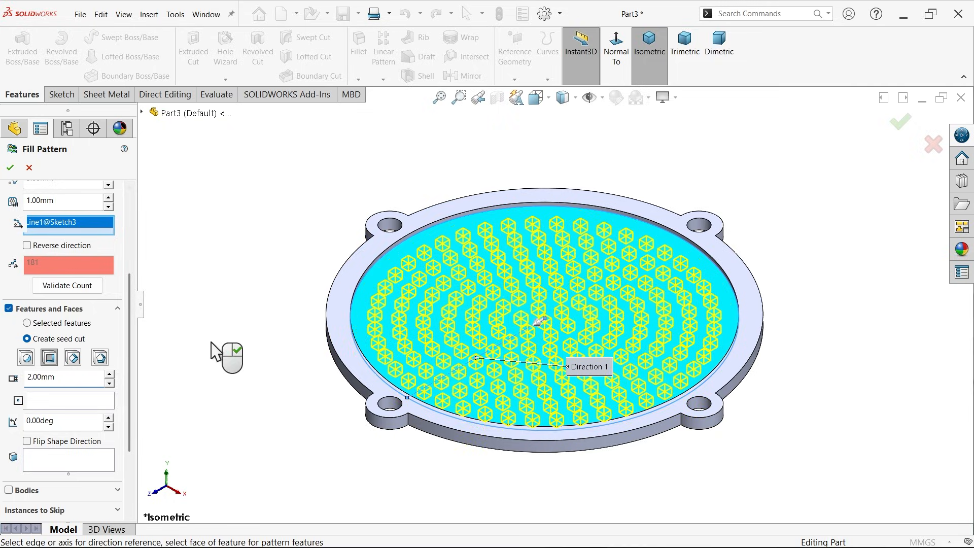
{"action": "left_click", "coordinate": [612, 67]}
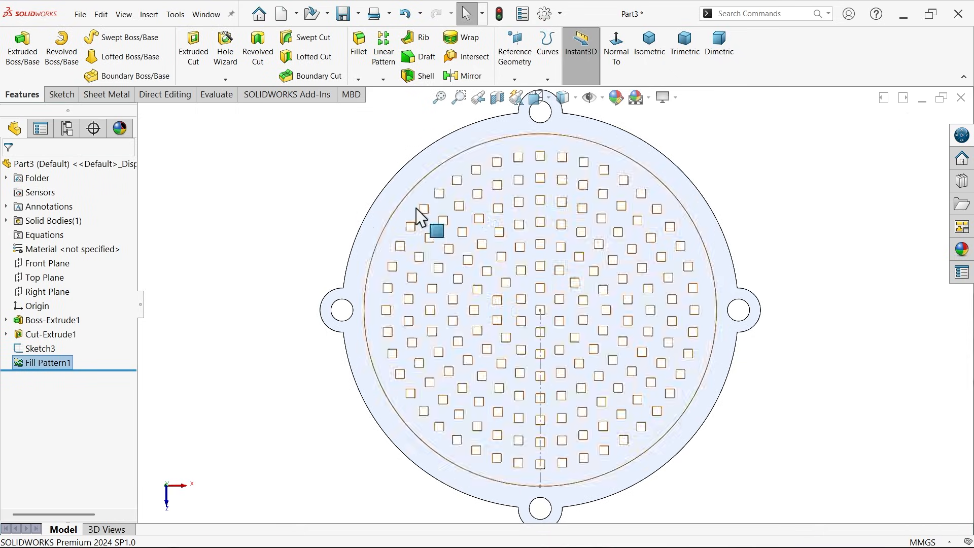
{"action": "left_click", "coordinate": [758, 151]}
Step: Show the temporary axes of the perforated cover in isometric view
{"action": "left_click", "coordinate": [652, 74]}
{"action": "scroll", "coordinate": [583, 311], "scroll_direction": "down", "scroll_amount": 5}
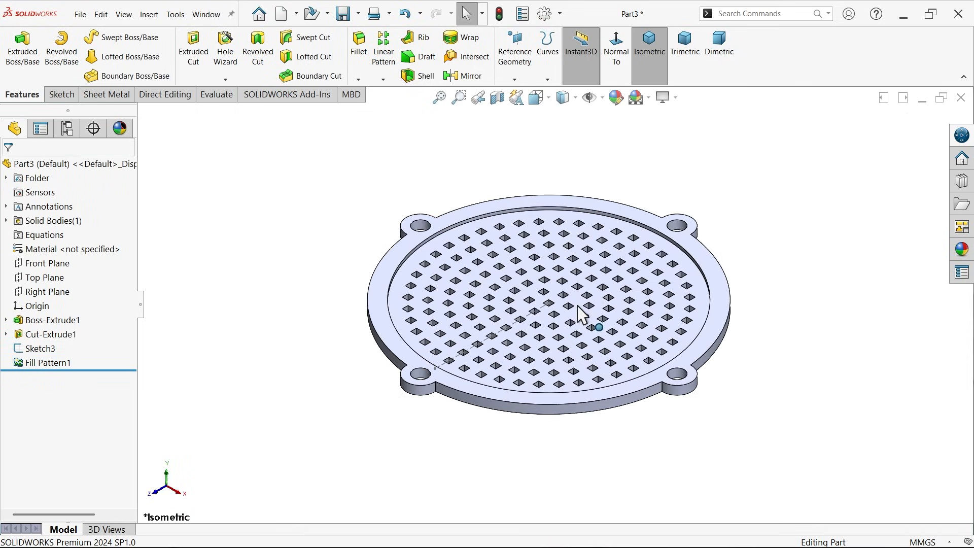
{"action": "left_click", "coordinate": [602, 98]}
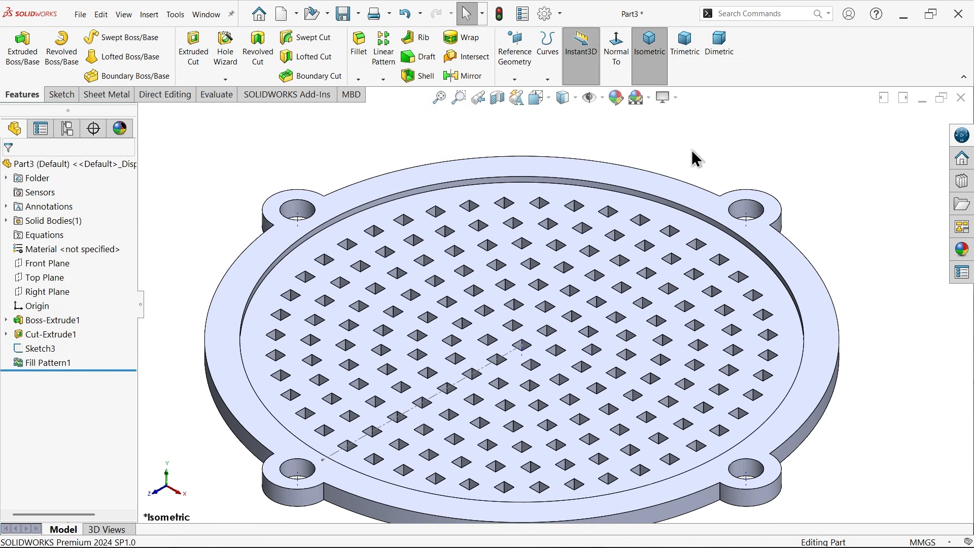
{"action": "scroll", "coordinate": [544, 348], "scroll_direction": "down", "scroll_amount": 10}
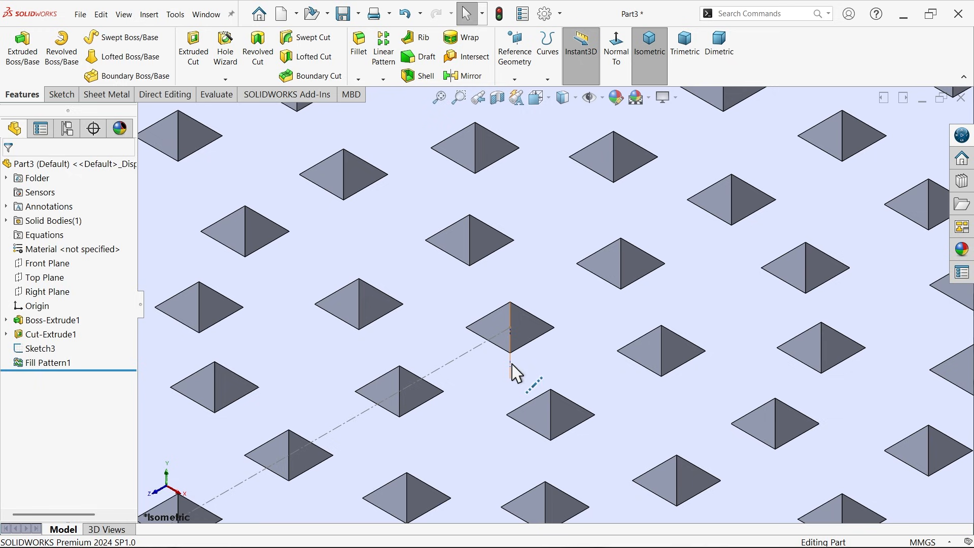
{"action": "scroll", "coordinate": [520, 331], "scroll_direction": "up", "scroll_amount": 11}
{"action": "scroll", "coordinate": [548, 323], "scroll_direction": "down", "scroll_amount": 2}
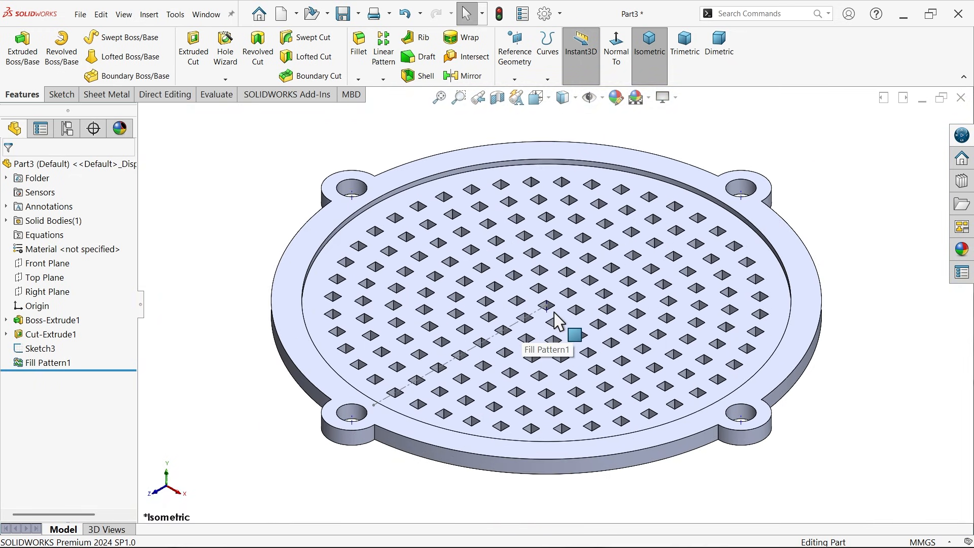
Step: Start a point-type Deform feature and use the part origin as its deform point
{"action": "left_click", "coordinate": [149, 14]}
{"action": "mouse_move", "coordinate": [189, 80]}
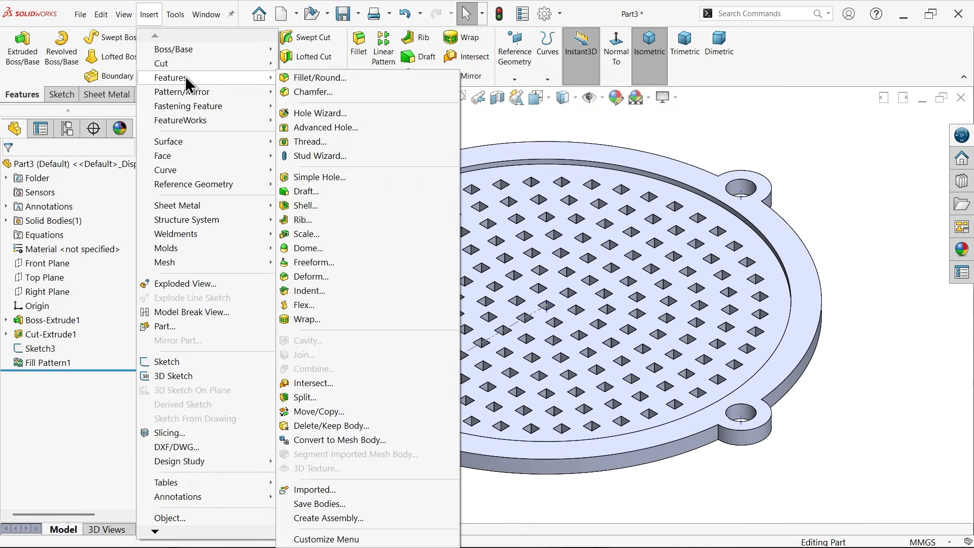
{"action": "left_click", "coordinate": [302, 277]}
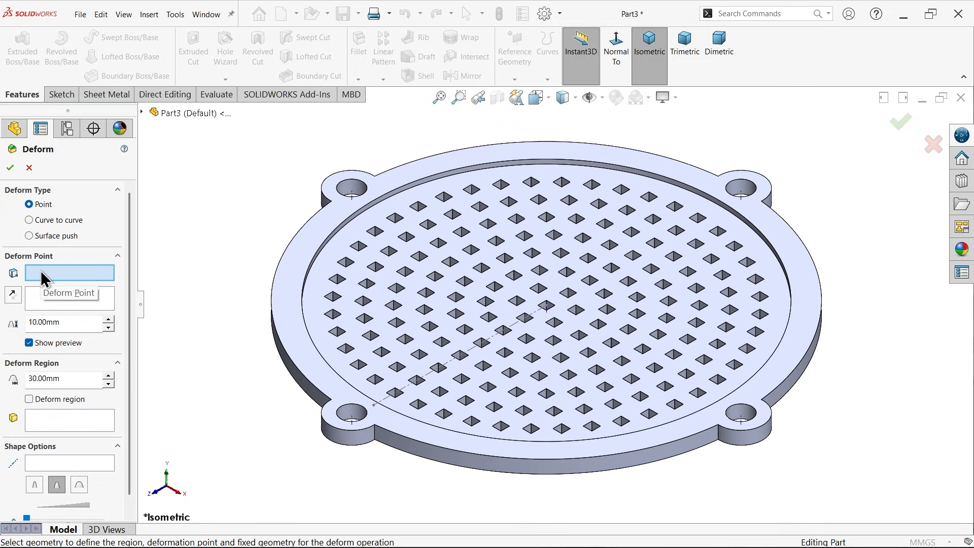
{"action": "left_click", "coordinate": [142, 113]}
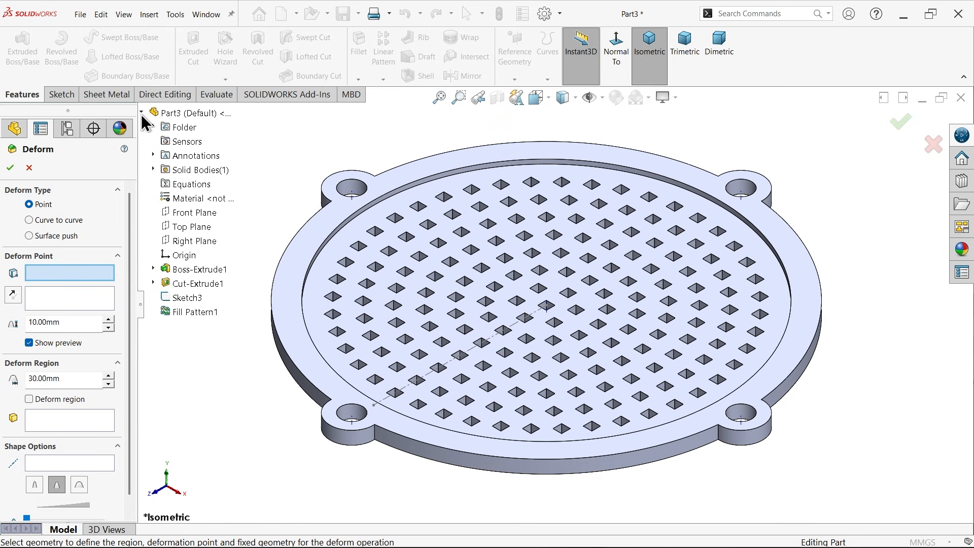
{"action": "left_click", "coordinate": [183, 255]}
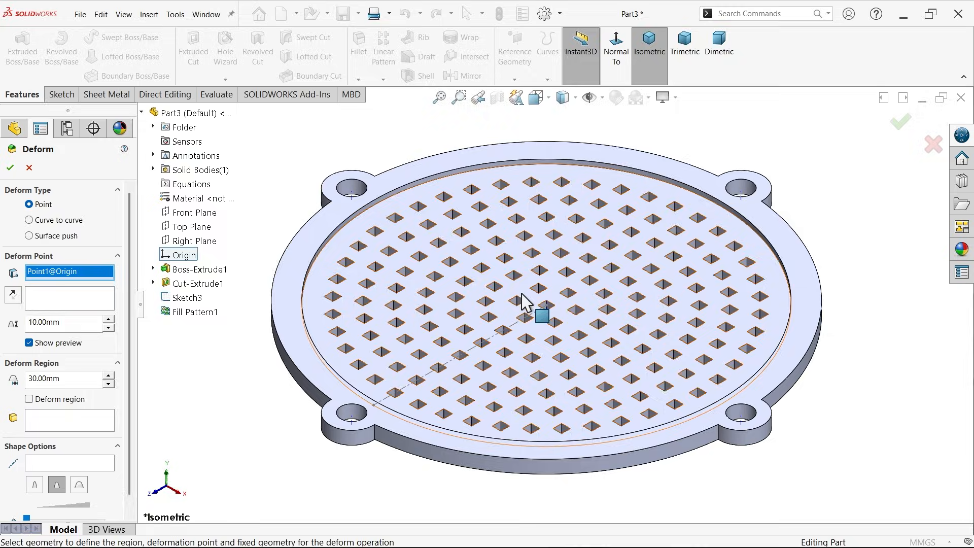
Step: Use the temporary axis through the disc's center as the deform direction and reverse it
{"action": "left_click", "coordinate": [66, 304]}
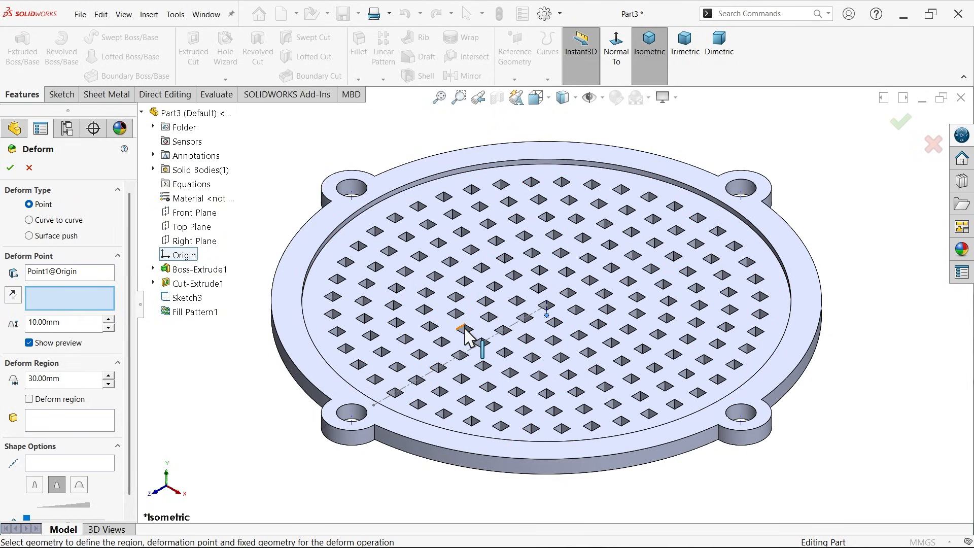
{"action": "scroll", "coordinate": [528, 333], "scroll_direction": "down", "scroll_amount": 5}
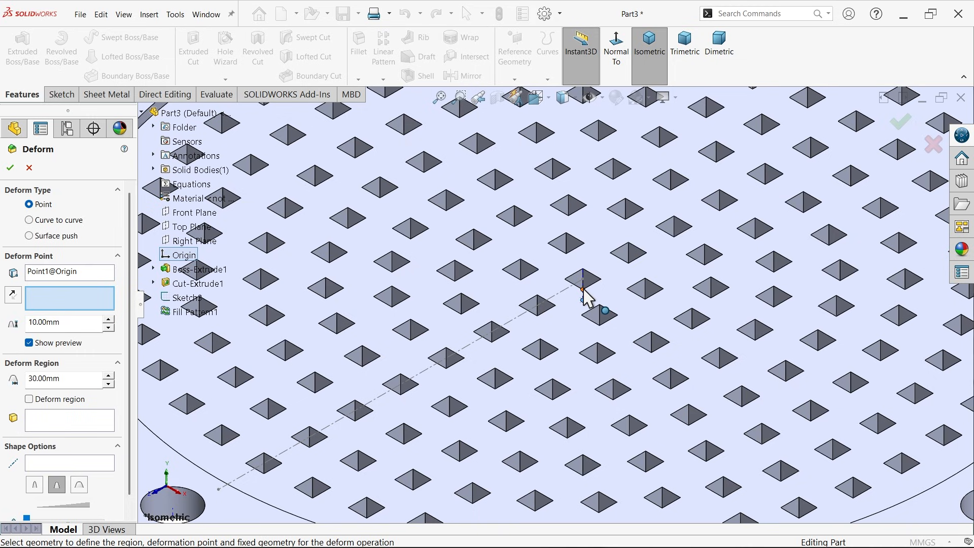
{"action": "scroll", "coordinate": [589, 282], "scroll_direction": "down", "scroll_amount": 3}
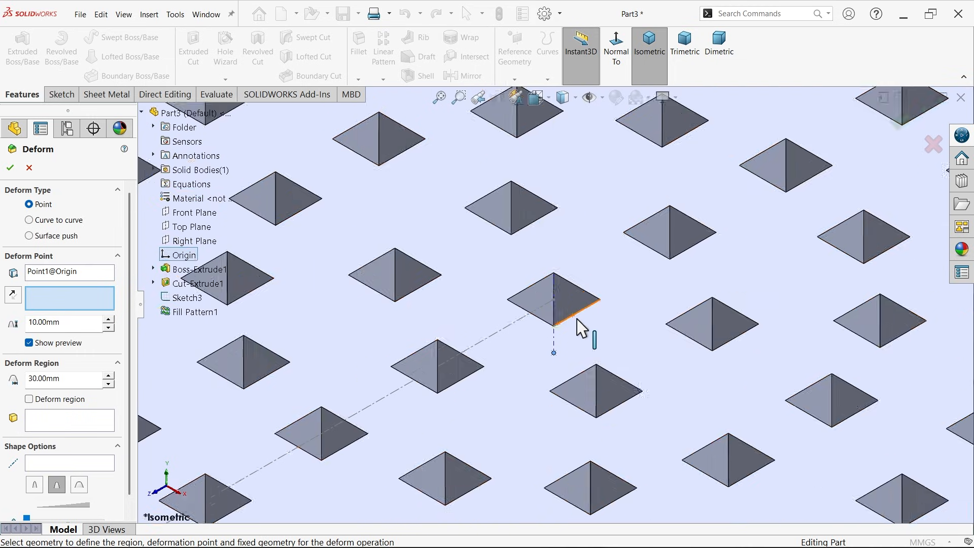
{"action": "scroll", "coordinate": [578, 320], "scroll_direction": "up", "scroll_amount": 3}
{"action": "middle_click_drag", "start_coordinate": [576, 319], "coordinate": [554, 336]}
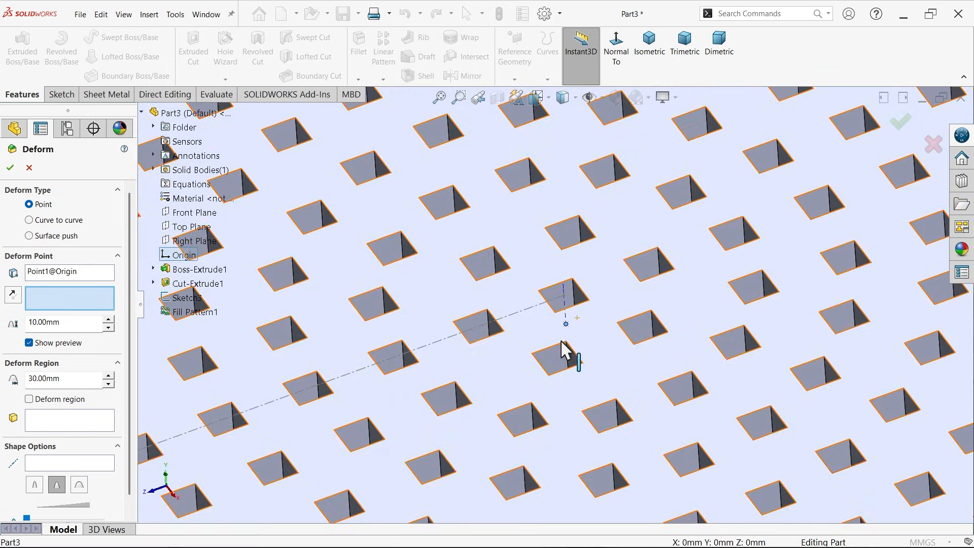
{"action": "left_click", "coordinate": [564, 306]}
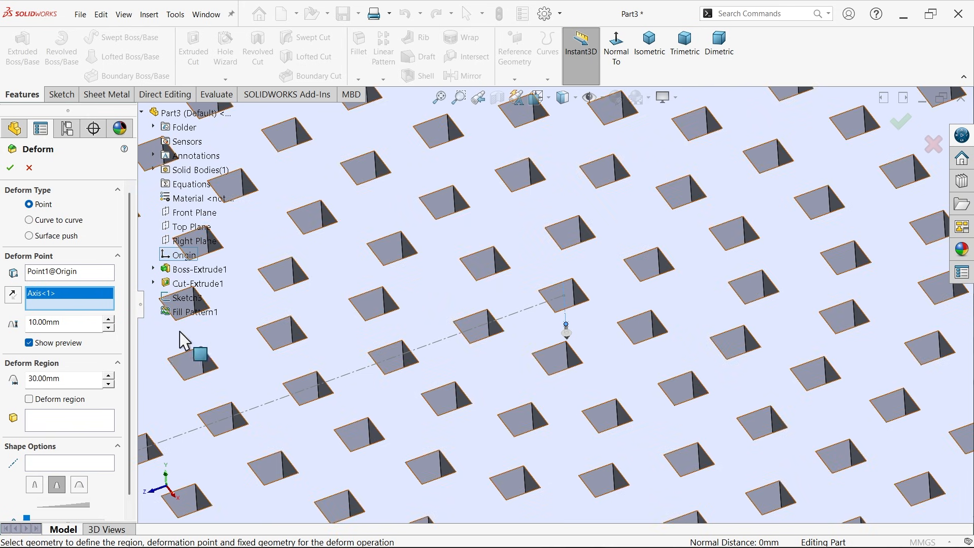
{"action": "middle_click_drag", "start_coordinate": [545, 322], "coordinate": [562, 355]}
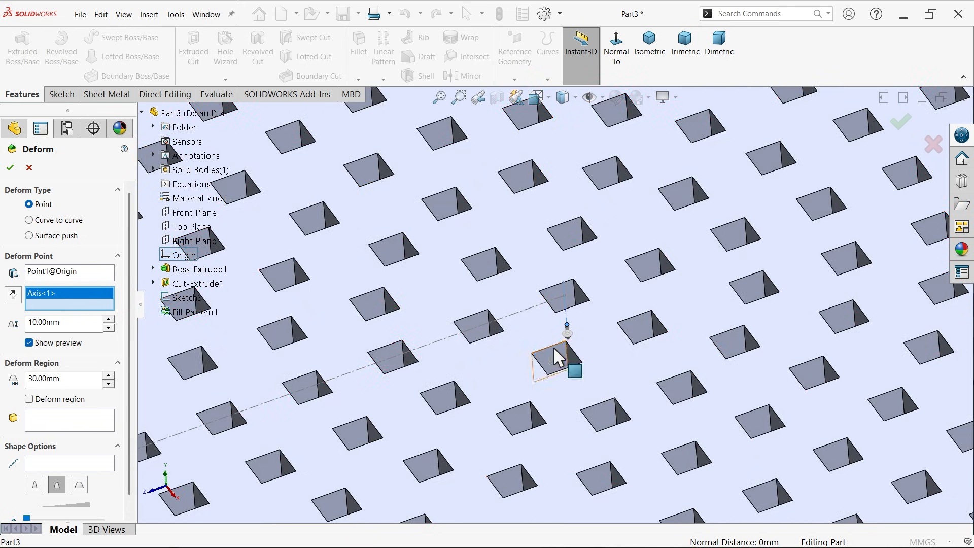
{"action": "left_click", "coordinate": [11, 297]}
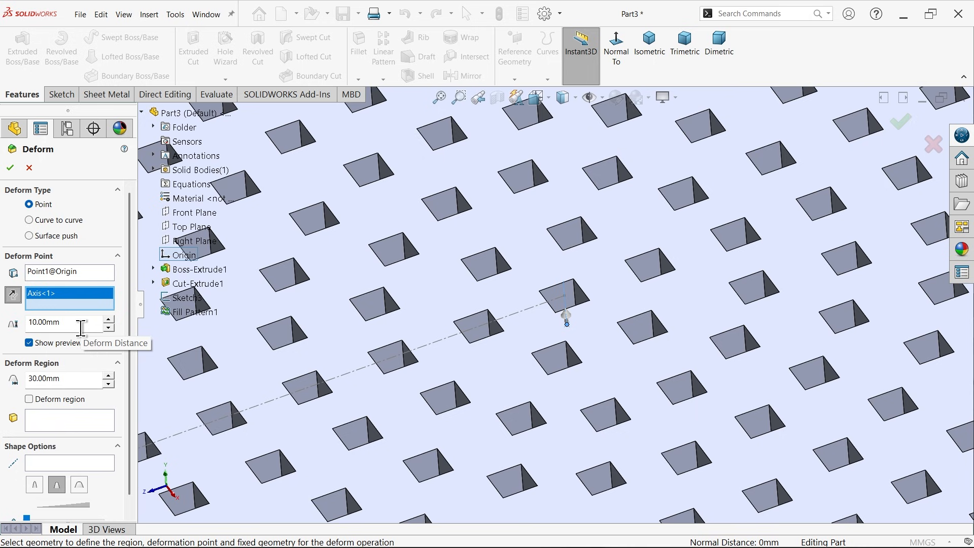
Step: Select the perforated cover body as the body to deform
{"action": "left_click", "coordinate": [45, 425]}
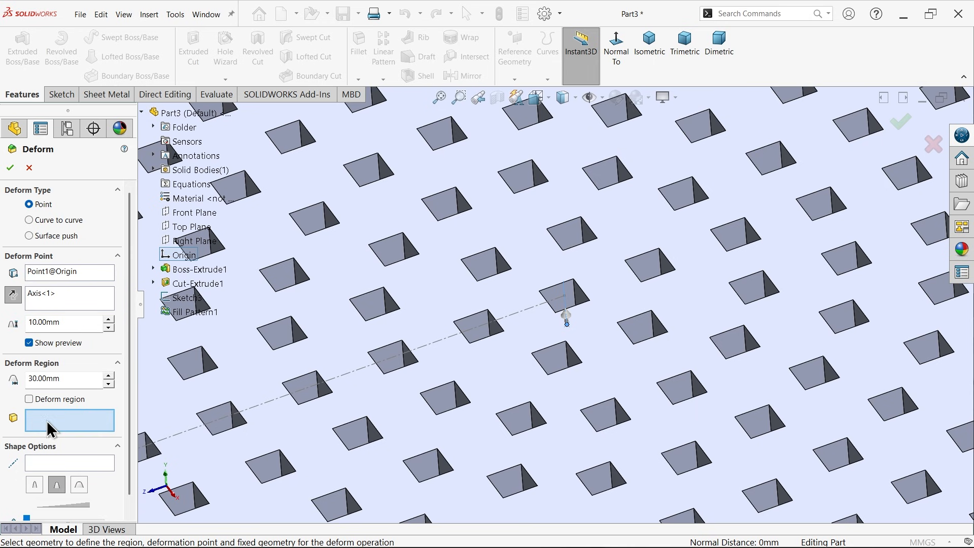
{"action": "left_click", "coordinate": [274, 394]}
{"action": "key", "text": "f"}
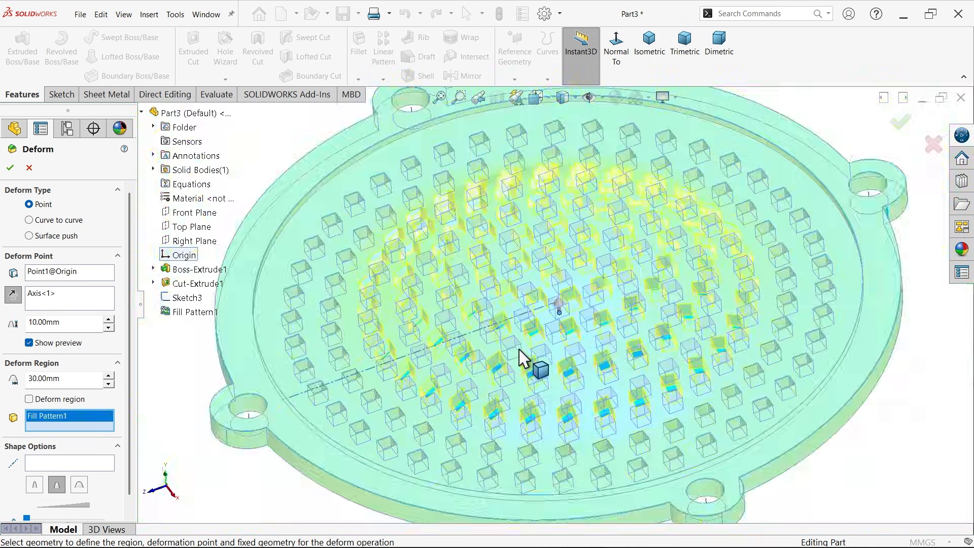
{"action": "middle_click_drag", "start_coordinate": [737, 388], "coordinate": [731, 349]}
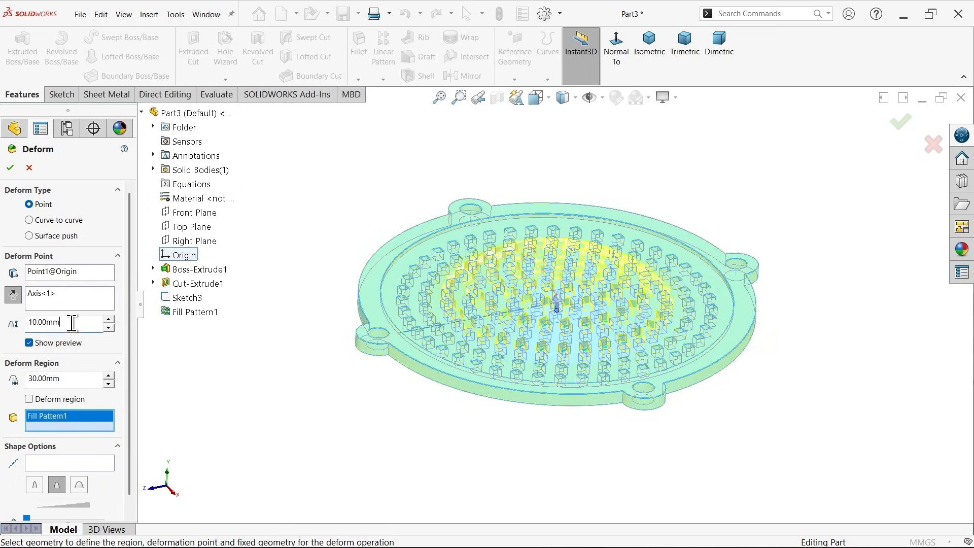
Step: Set the deform distance to 15 mm
{"action": "left_click_drag", "start_coordinate": [72, 323], "coordinate": [23, 316]}
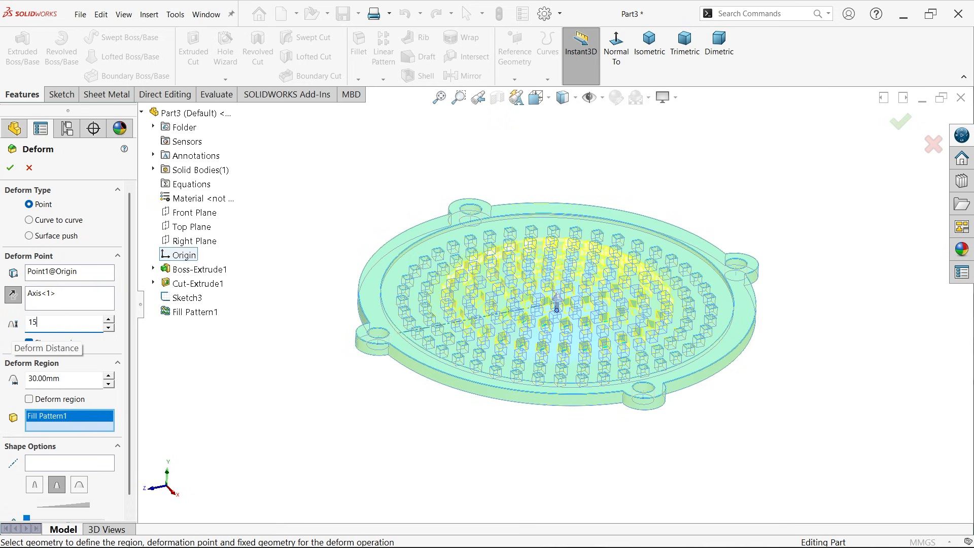
{"action": "key", "text": "Return"}
{"action": "scroll", "coordinate": [589, 312], "scroll_direction": "down", "scroll_amount": 3}
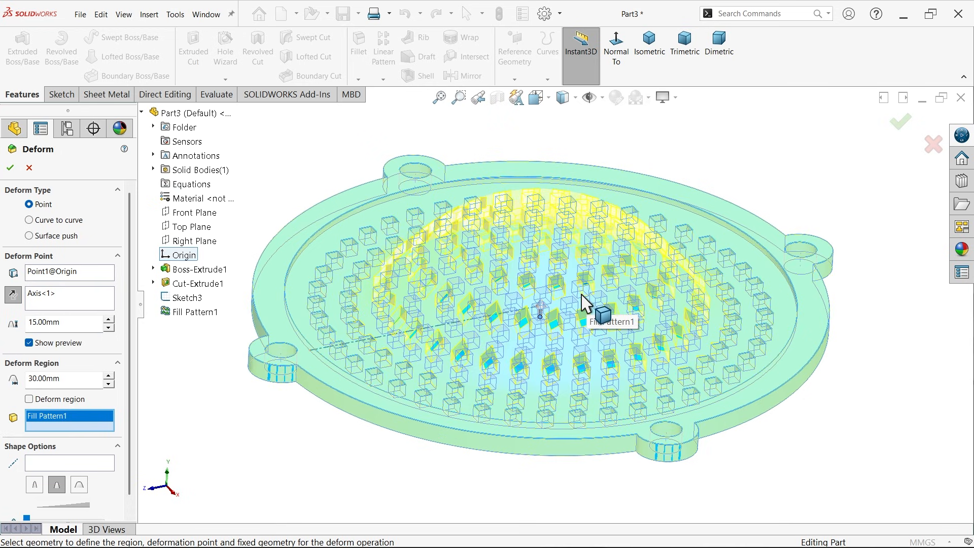
{"action": "scroll", "coordinate": [586, 304], "scroll_direction": "down", "scroll_amount": 2}
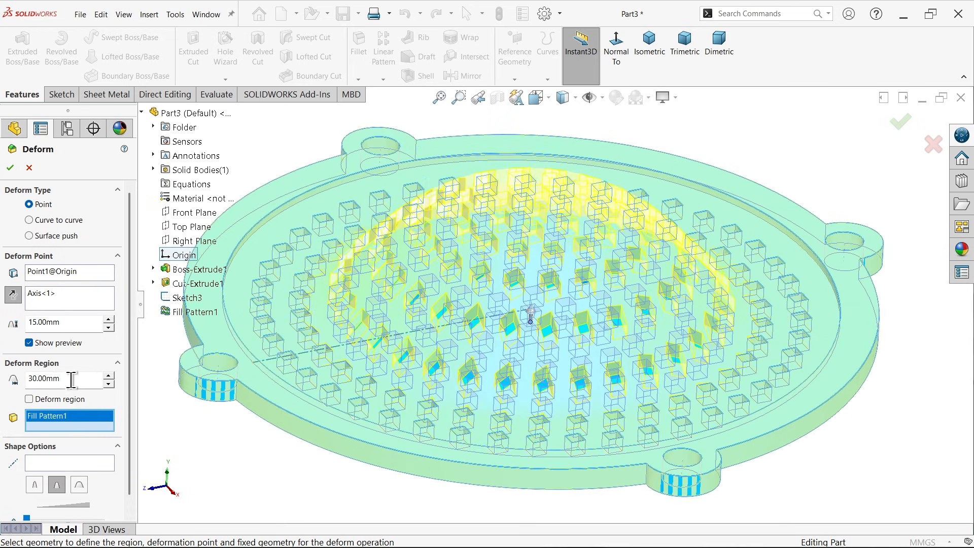
Step: Set the deform region radius to 40 mm with medium stiffness and finish the Deform feature
{"action": "left_click_drag", "start_coordinate": [71, 379], "coordinate": [41, 374]}
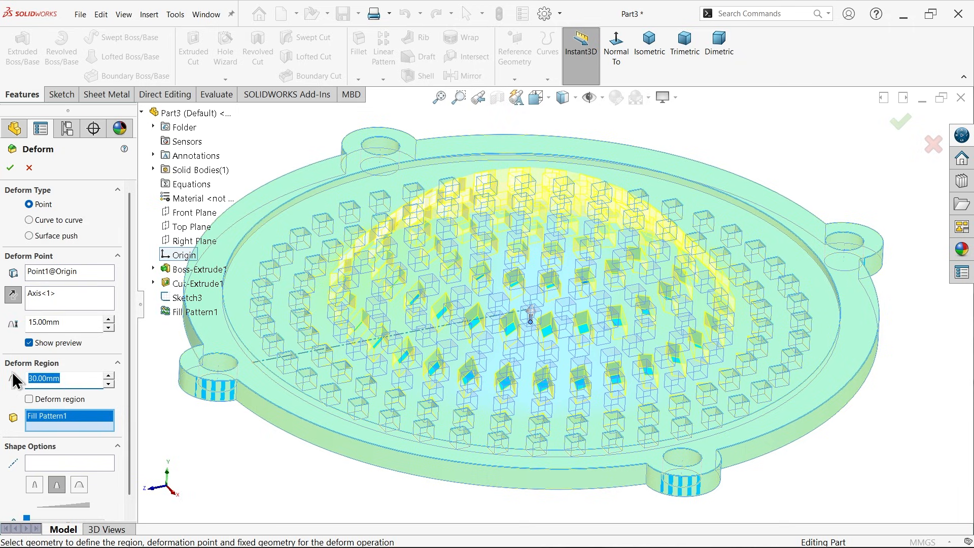
{"action": "key", "text": "Return"}
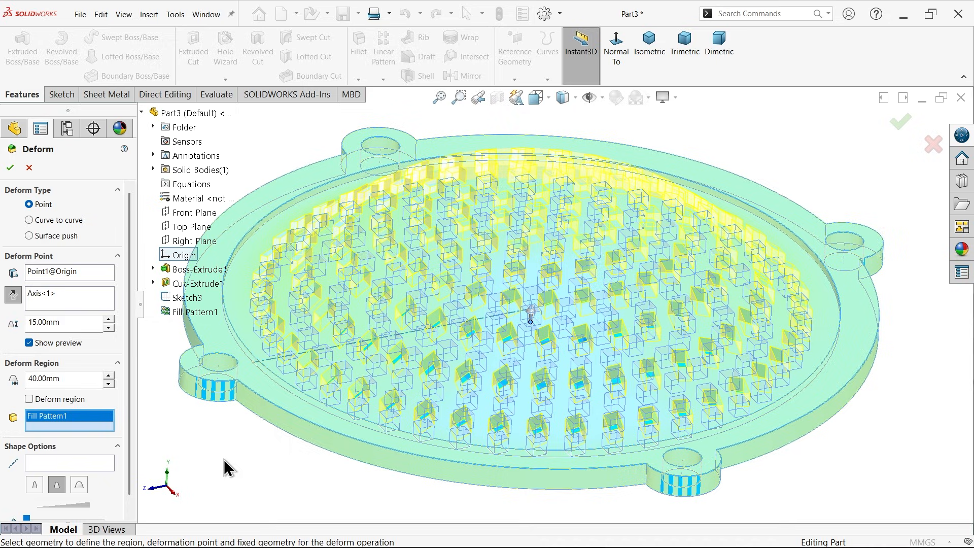
{"action": "mouse_move", "coordinate": [604, 343]}
{"action": "middle_mouse_down"}
{"action": "mouse_move", "coordinate": [600, 245]}
{"action": "mouse_move", "coordinate": [606, 355]}
{"action": "middle_mouse_up"}
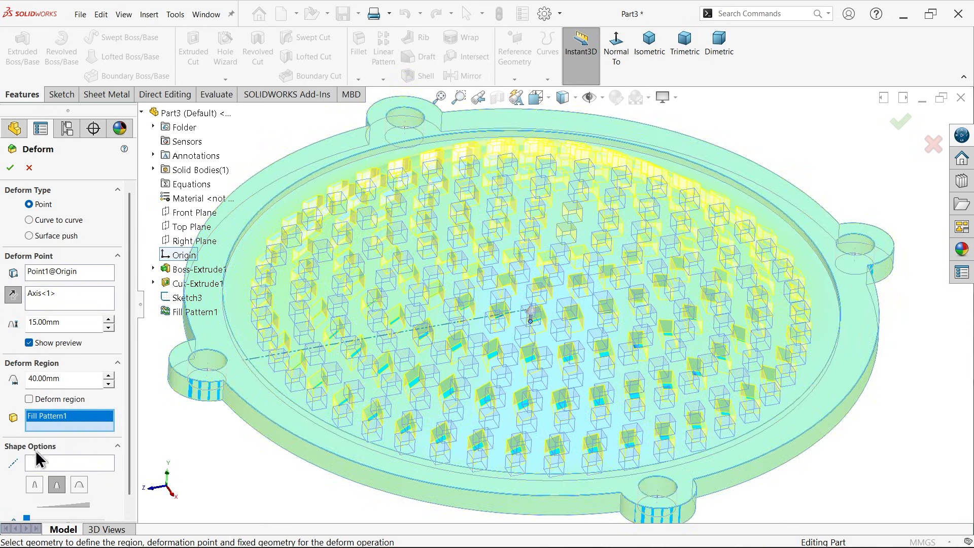
{"action": "scroll", "coordinate": [133, 446], "scroll_direction": "down", "scroll_amount": 1}
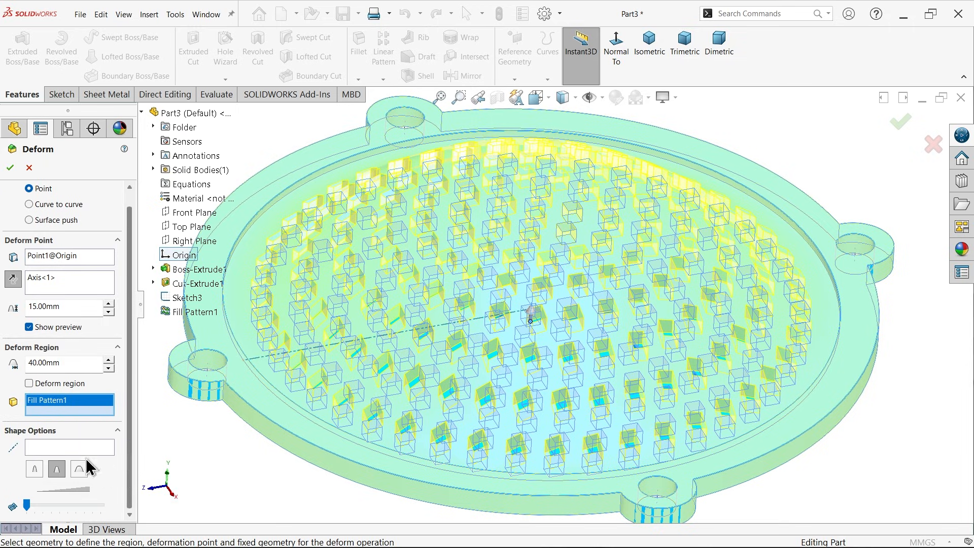
{"action": "left_click", "coordinate": [58, 471]}
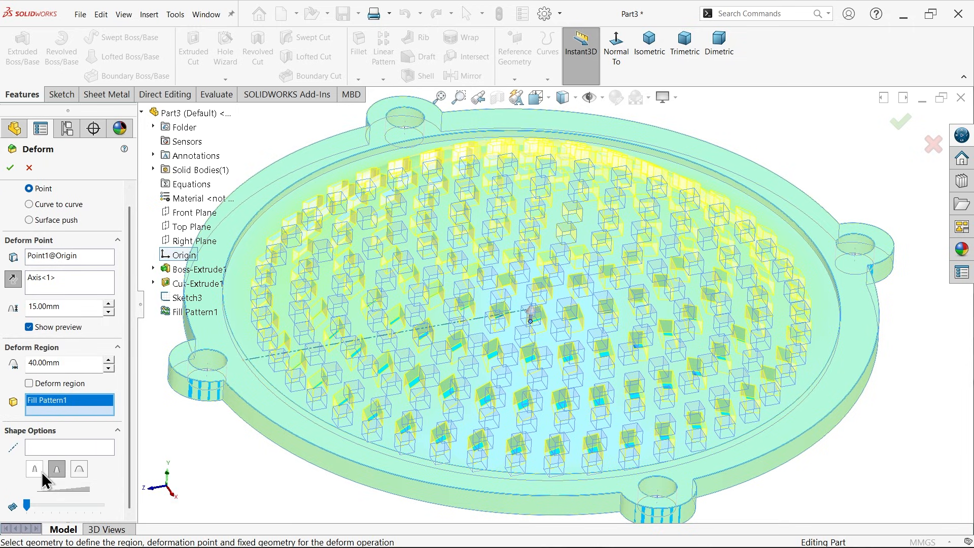
{"action": "left_click", "coordinate": [10, 168]}
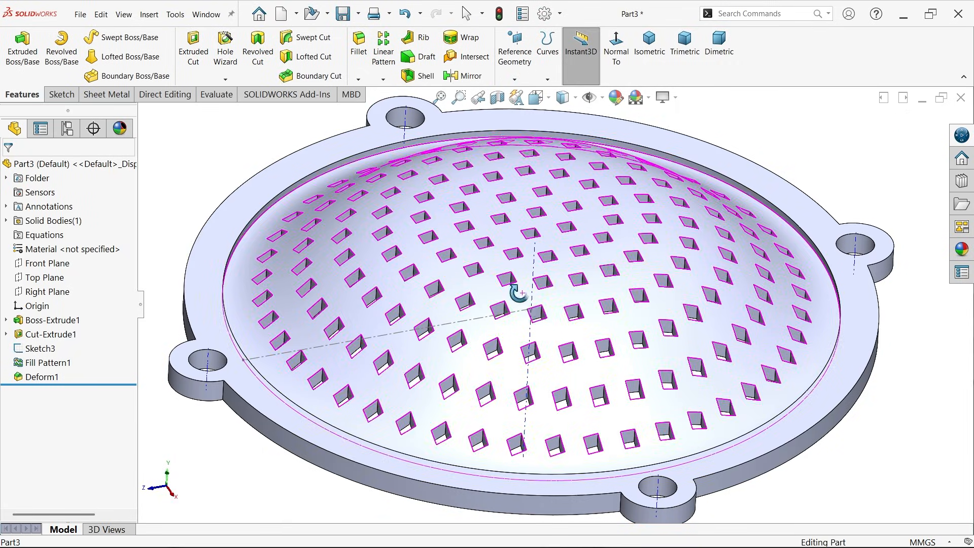
Step: Start a second point-type Deform at the part origin with the temporary axis through the disc's center as its direction
{"action": "mouse_move", "coordinate": [518, 283]}
{"action": "middle_mouse_down"}
{"action": "mouse_move", "coordinate": [479, 261]}
{"action": "mouse_move", "coordinate": [535, 157]}
{"action": "mouse_move", "coordinate": [500, 340]}
{"action": "mouse_move", "coordinate": [500, 306]}
{"action": "mouse_move", "coordinate": [519, 264]}
{"action": "mouse_move", "coordinate": [509, 287]}
{"action": "mouse_move", "coordinate": [432, 190]}
{"action": "middle_mouse_up"}
{"action": "left_click", "coordinate": [149, 14]}
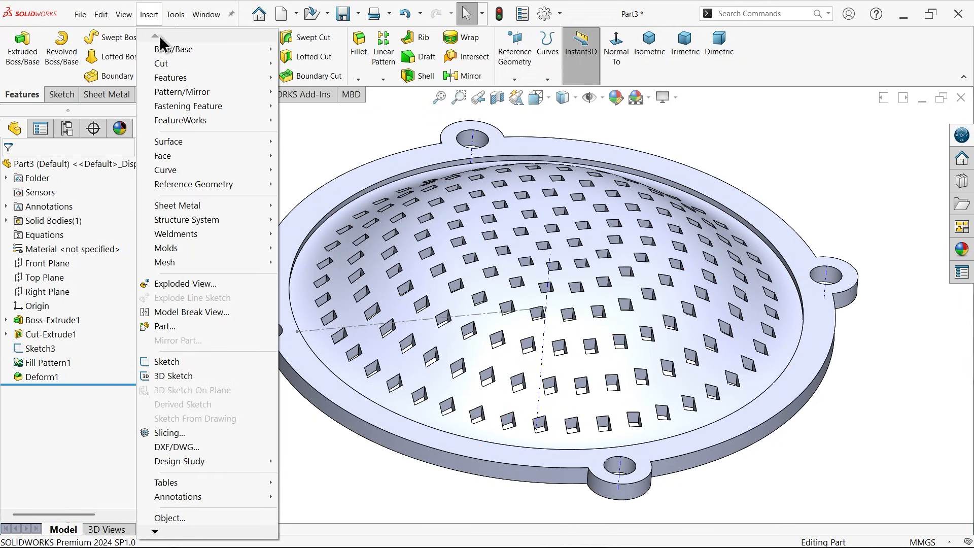
{"action": "mouse_move", "coordinate": [187, 79]}
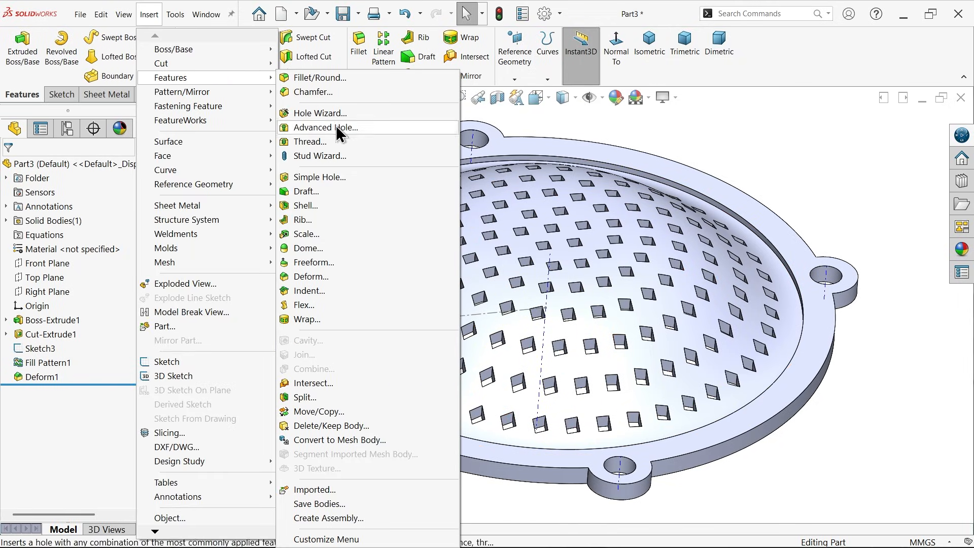
{"action": "left_click", "coordinate": [314, 279]}
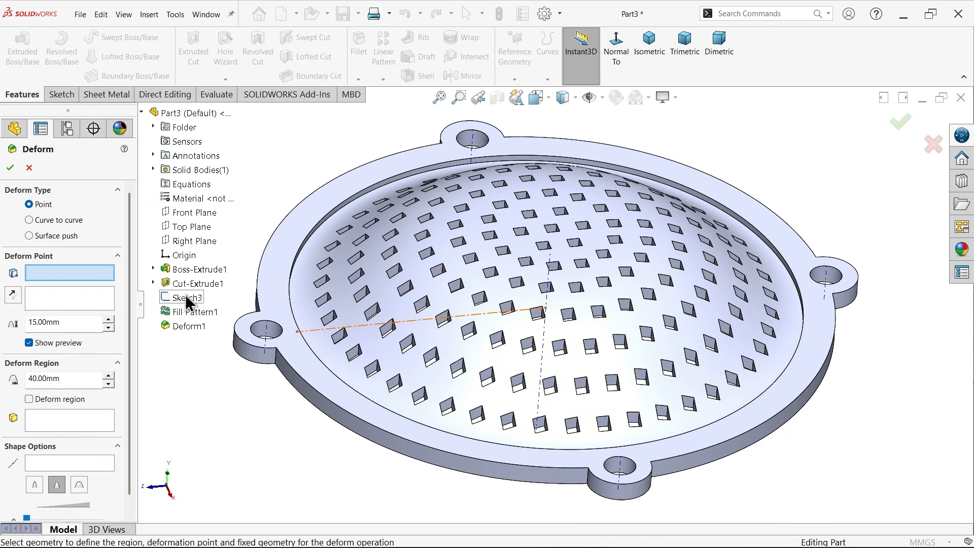
{"action": "left_click", "coordinate": [187, 255]}
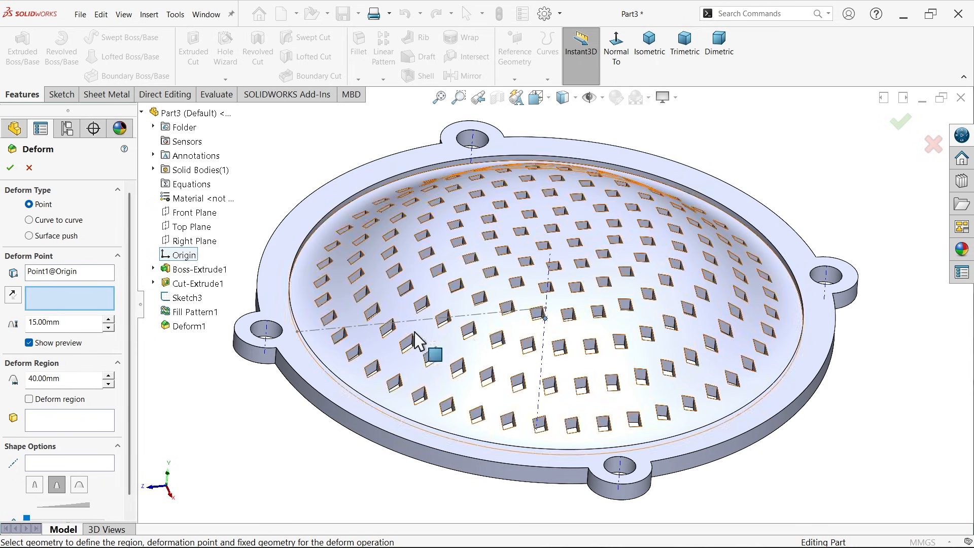
{"action": "left_click", "coordinate": [543, 339]}
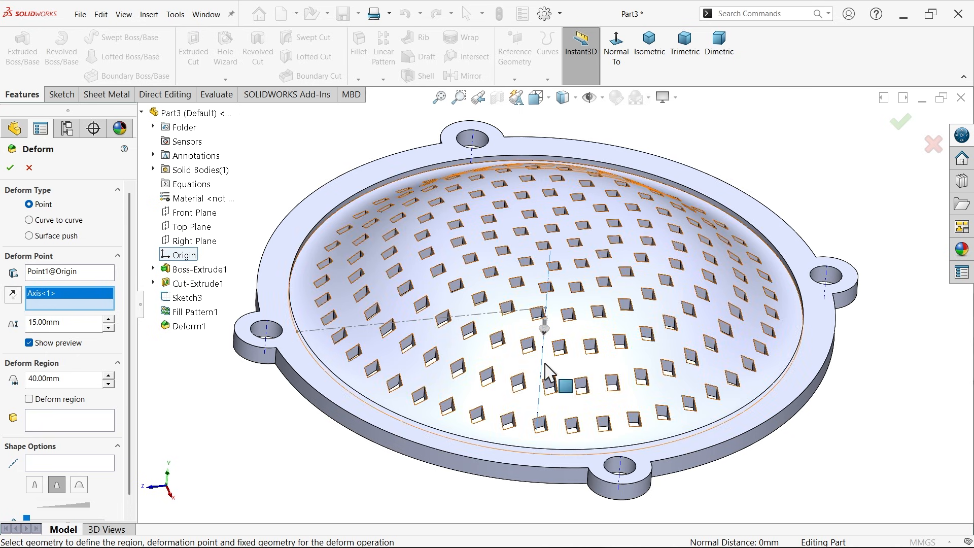
Step: Set the second Deform's distance to 10 mm and select the domed cover body as the body to deform
{"action": "left_click_drag", "start_coordinate": [68, 325], "coordinate": [25, 323]}
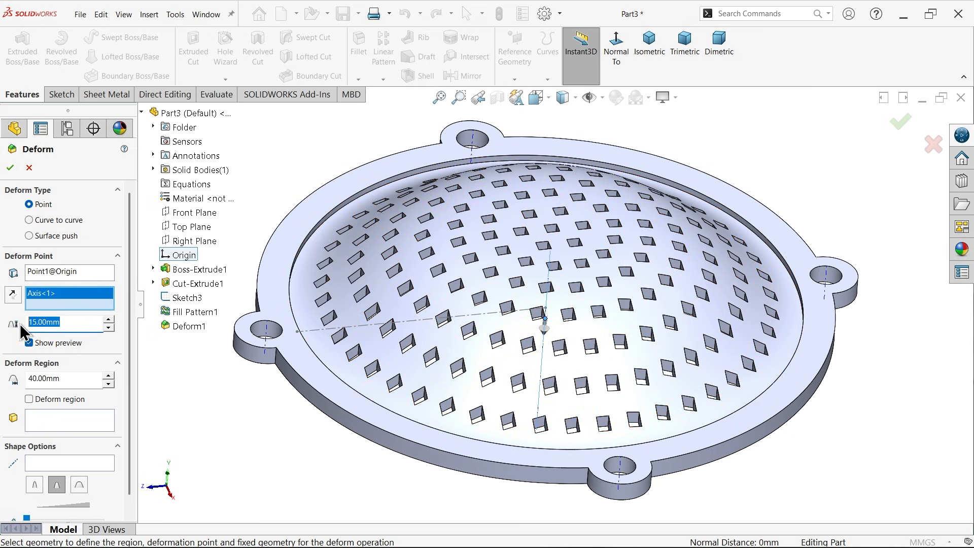
{"action": "type", "text": "10"}
{"action": "key", "text": "Return"}
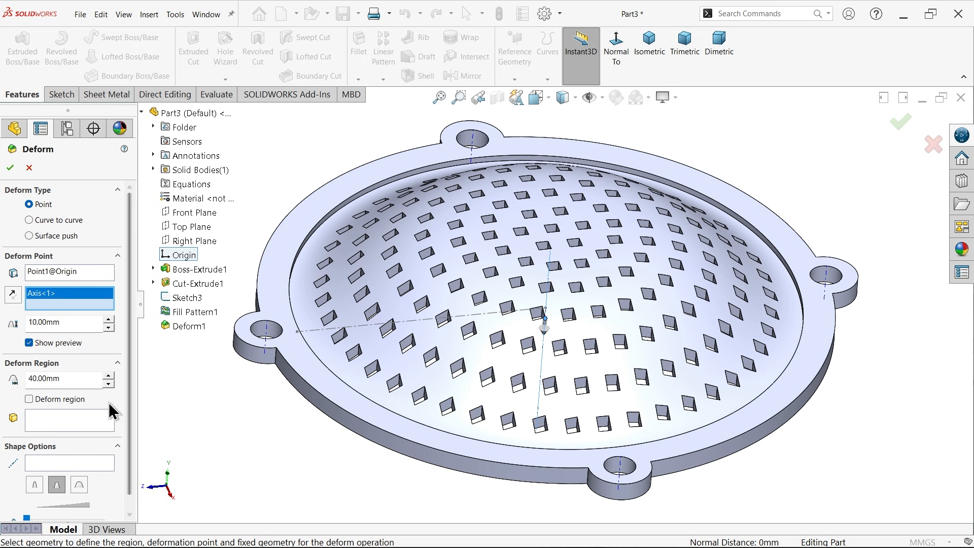
{"action": "left_click", "coordinate": [66, 421]}
{"action": "left_click", "coordinate": [378, 404]}
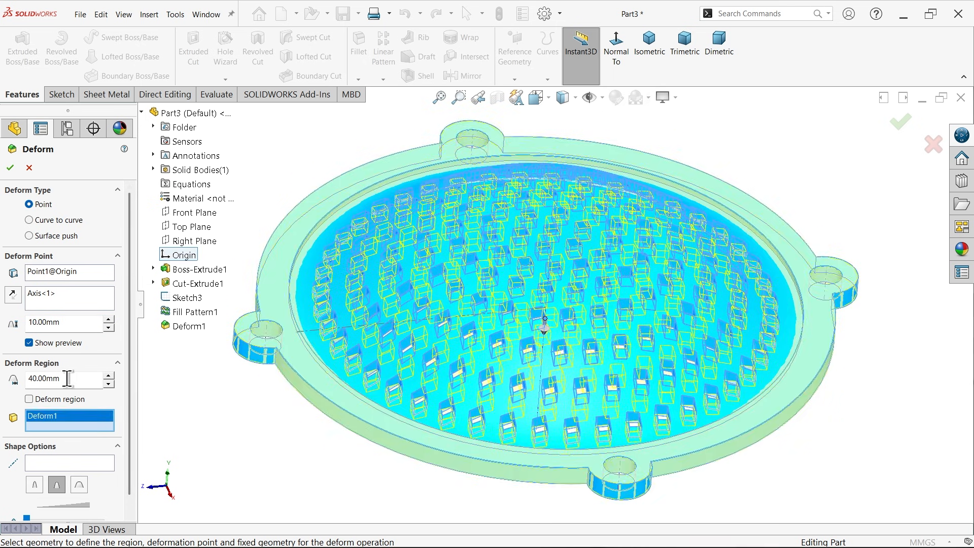
Step: Set the deform region radius to 30 mm and finish the second Deform feature
{"action": "left_click_drag", "start_coordinate": [67, 378], "coordinate": [17, 378]}
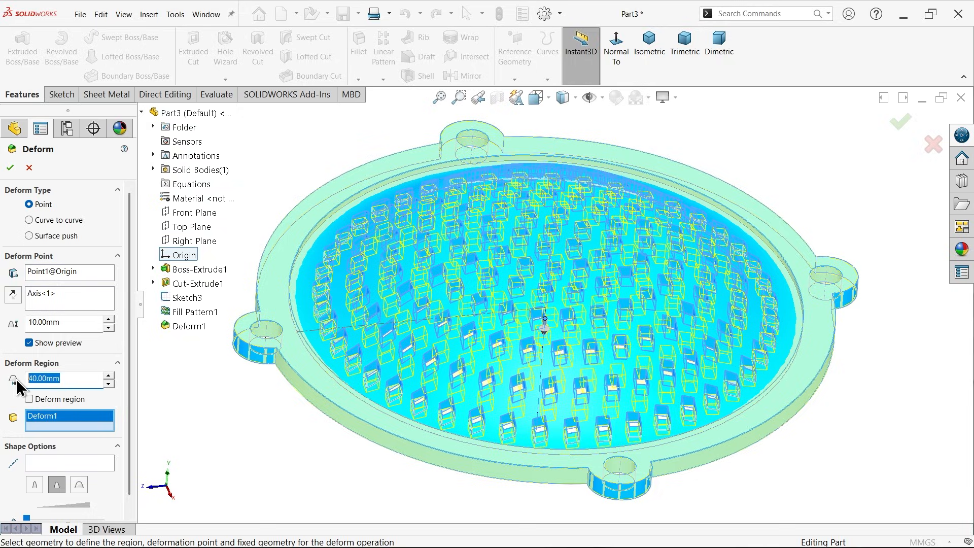
{"action": "type", "text": "30"}
{"action": "key", "text": "Return"}
{"action": "middle_click_drag", "start_coordinate": [264, 442], "coordinate": [290, 359]}
{"action": "scroll", "coordinate": [435, 389], "scroll_direction": "up", "scroll_amount": 2}
{"action": "scroll", "coordinate": [565, 365], "scroll_direction": "down", "scroll_amount": 4}
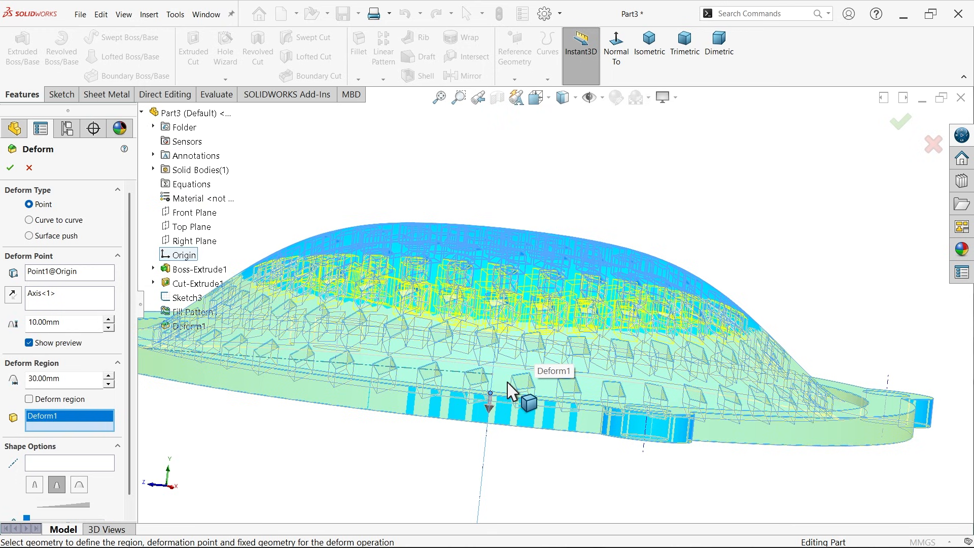
{"action": "middle_click_drag", "start_coordinate": [507, 374], "coordinate": [504, 330]}
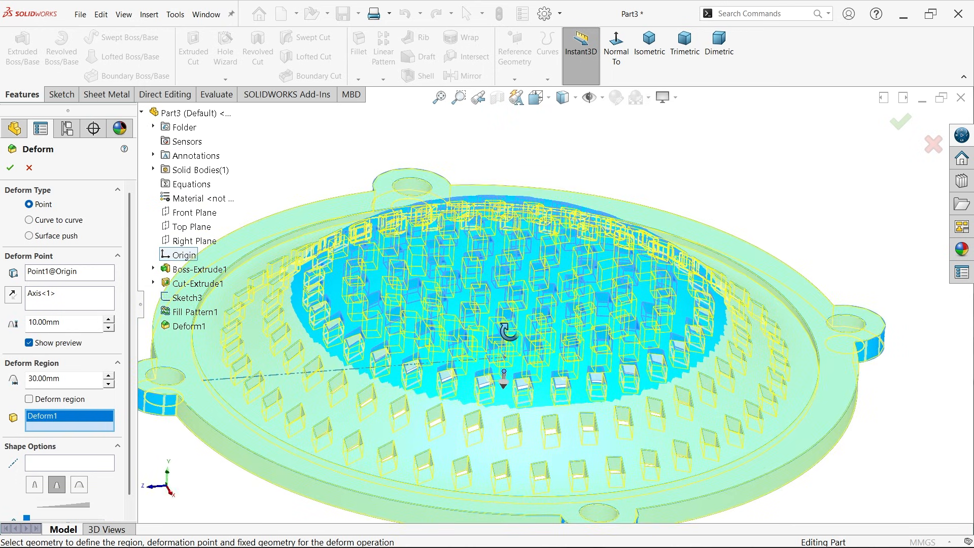
{"action": "left_click", "coordinate": [11, 170]}
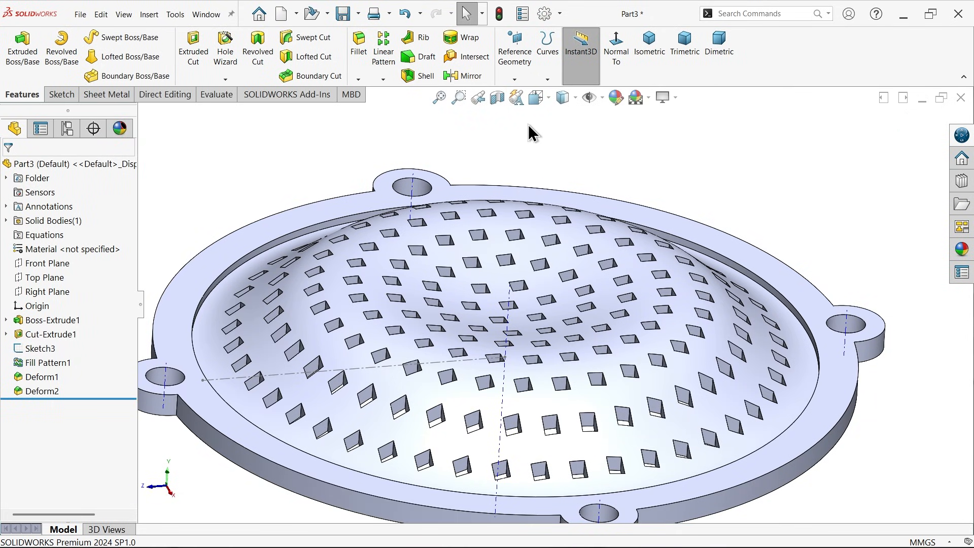
Step: Hide the temporary axes and apply the yellow high gloss plastic appearance to the part
{"action": "left_click", "coordinate": [602, 99]}
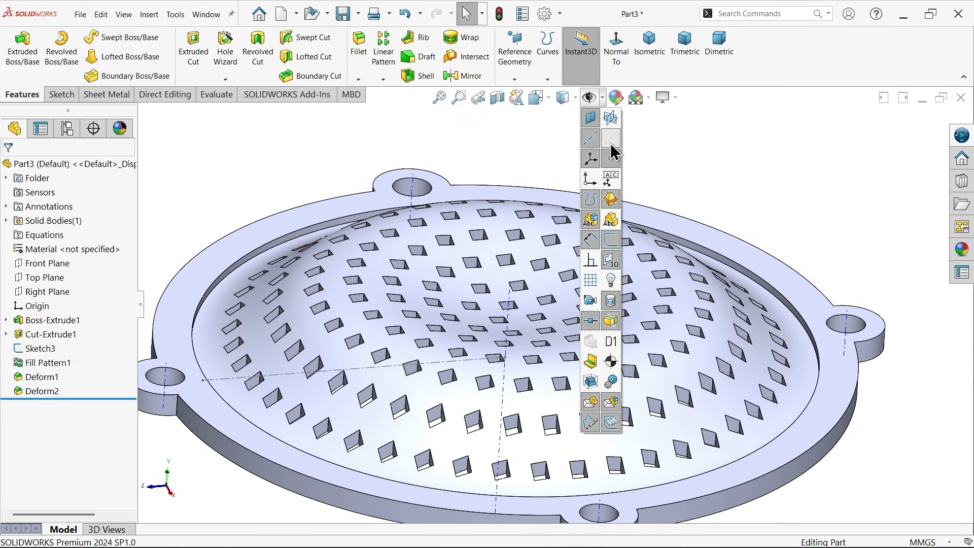
{"action": "left_click", "coordinate": [612, 144]}
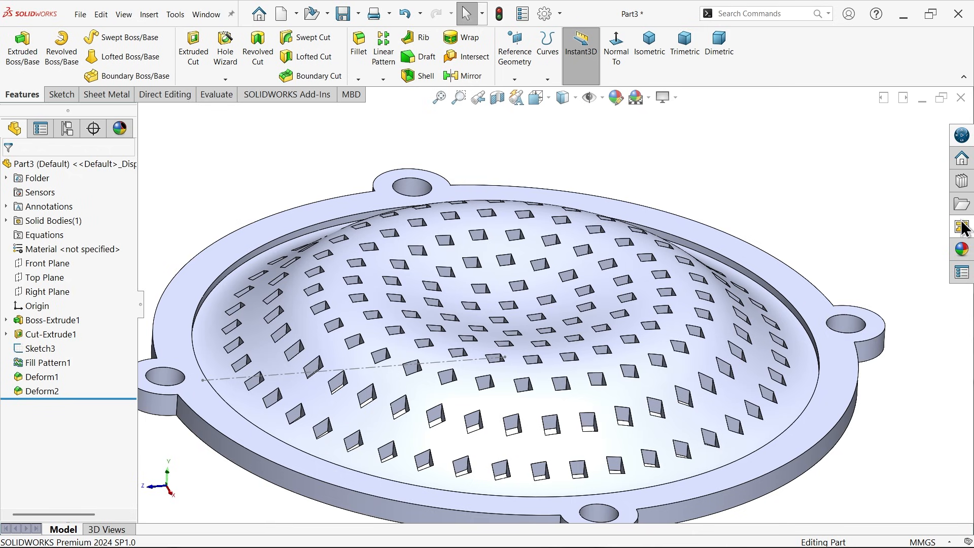
{"action": "left_click", "coordinate": [962, 249]}
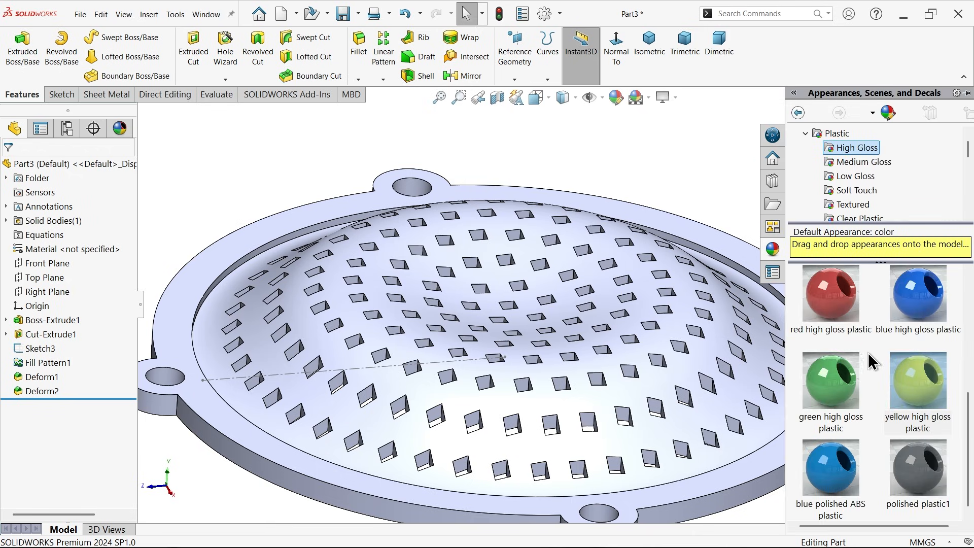
{"action": "double_click", "coordinate": [916, 389]}
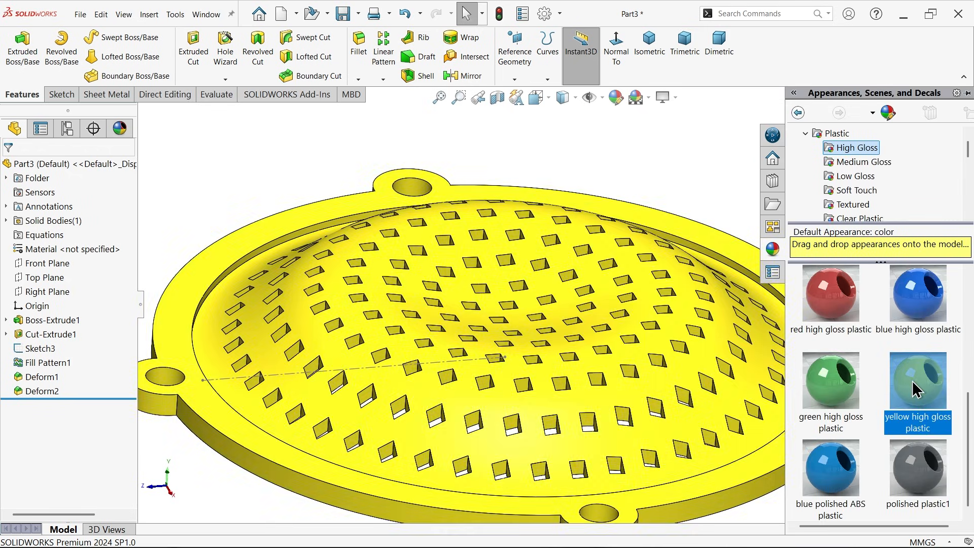
Step: Turn on RealView graphics for the yellow cover
{"action": "left_click", "coordinate": [678, 99]}
{"action": "left_click", "coordinate": [675, 116]}
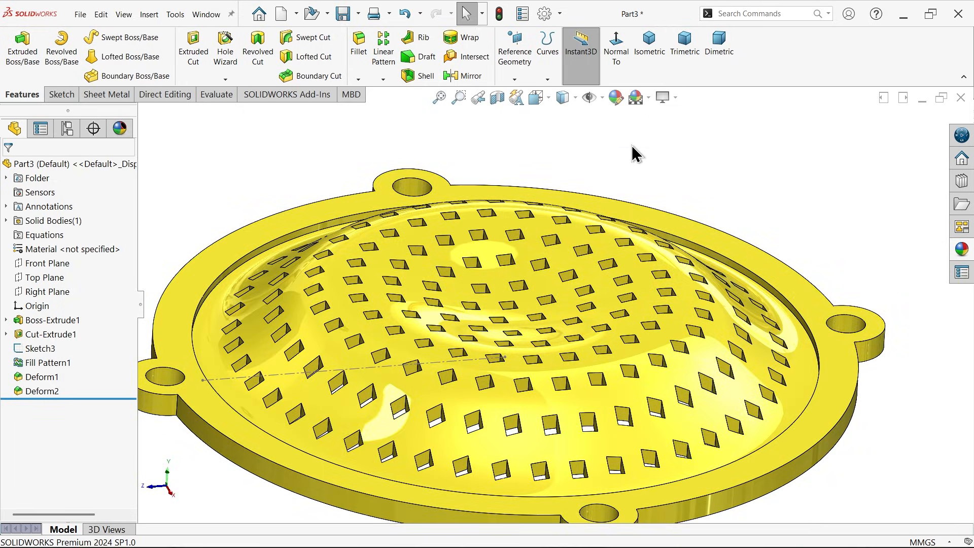
{"action": "scroll", "coordinate": [644, 223], "scroll_direction": "up", "scroll_amount": 3}
{"action": "mouse_move", "coordinate": [583, 370]}
{"action": "middle_mouse_down"}
{"action": "mouse_move", "coordinate": [580, 267]}
{"action": "mouse_move", "coordinate": [581, 374]}
{"action": "middle_mouse_up"}
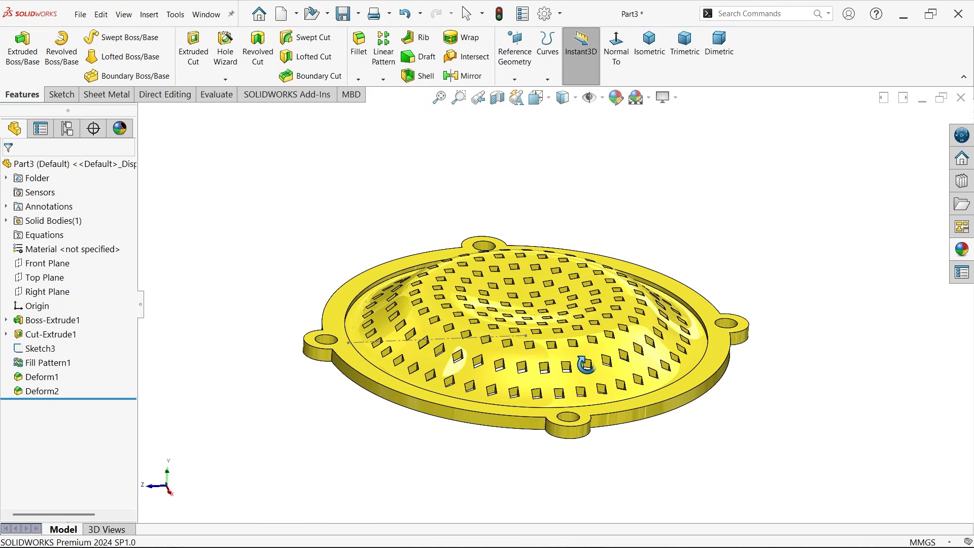
{"action": "scroll", "coordinate": [487, 353], "scroll_direction": "down", "scroll_amount": 4}
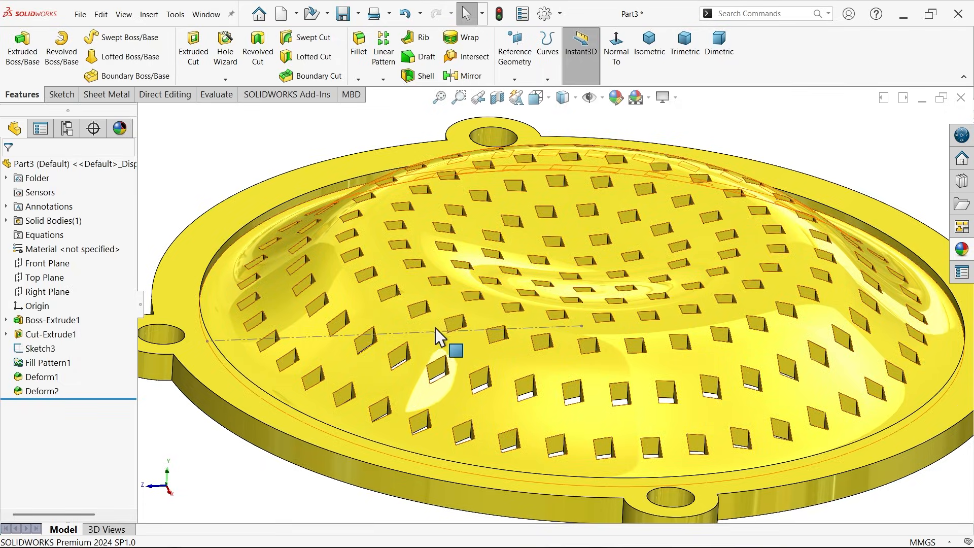
Step: Hide Sketch3, the construction line sketch still displayed across the cover
{"action": "left_click", "coordinate": [41, 349]}
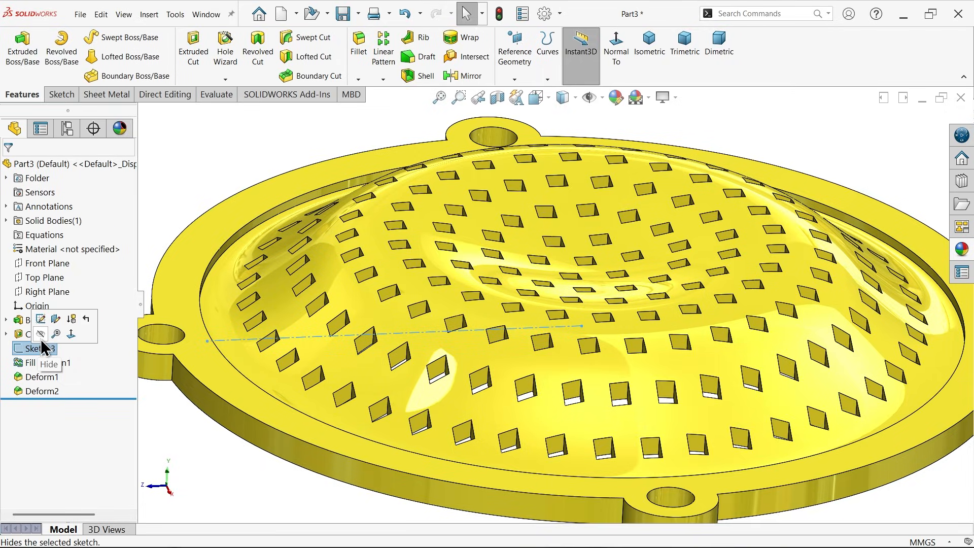
{"action": "left_click", "coordinate": [41, 336]}
{"action": "scroll", "coordinate": [593, 341], "scroll_direction": "up", "scroll_amount": 5}
{"action": "mouse_move", "coordinate": [594, 341]}
{"action": "middle_mouse_down"}
{"action": "mouse_move", "coordinate": [602, 176]}
{"action": "mouse_move", "coordinate": [577, 339]}
{"action": "mouse_move", "coordinate": [522, 329]}
{"action": "mouse_move", "coordinate": [557, 330]}
{"action": "middle_mouse_up"}
{"action": "scroll", "coordinate": [573, 333], "scroll_direction": "down", "scroll_amount": 4}
{"action": "scroll", "coordinate": [557, 330], "scroll_direction": "up", "scroll_amount": 5}
{"action": "middle_click_drag", "start_coordinate": [616, 283], "coordinate": [572, 294]}
{"action": "scroll", "coordinate": [651, 274], "scroll_direction": "down", "scroll_amount": 2}
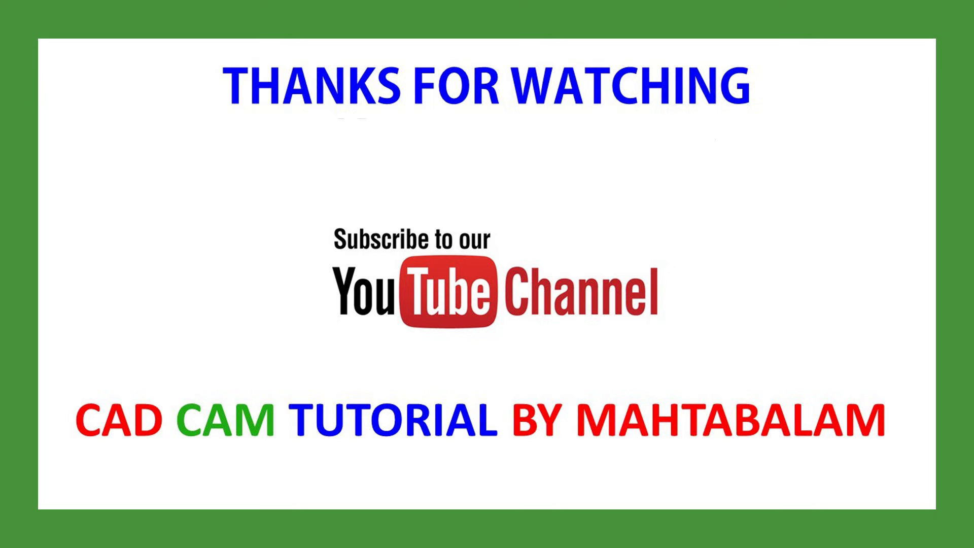